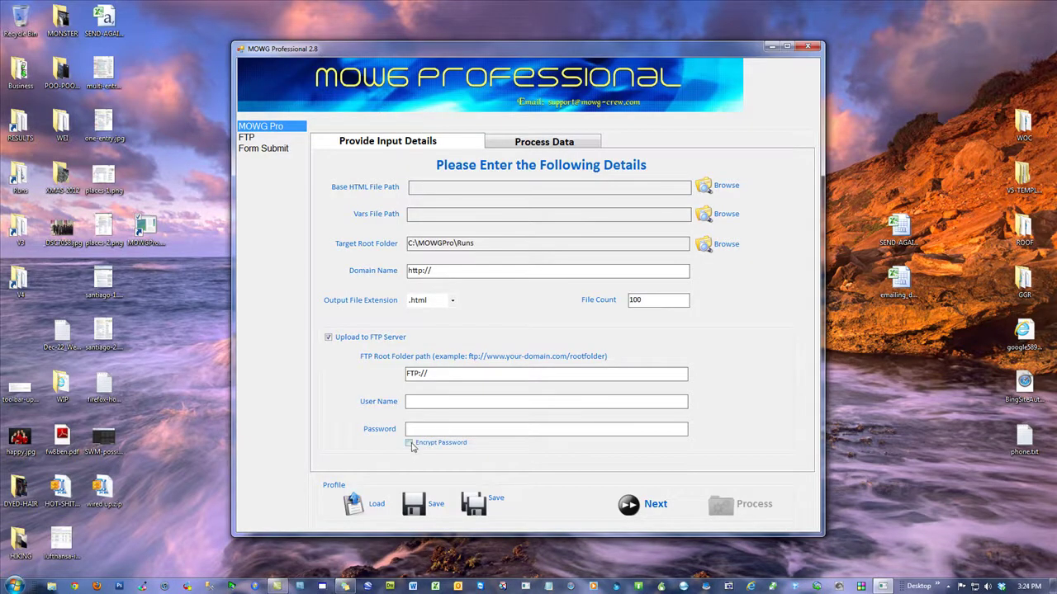
- Toggle FTP password encryption on and back off, then browse to C:\1-MOWG-SITE\V5-GEO\SYSTEM
click(408, 444)
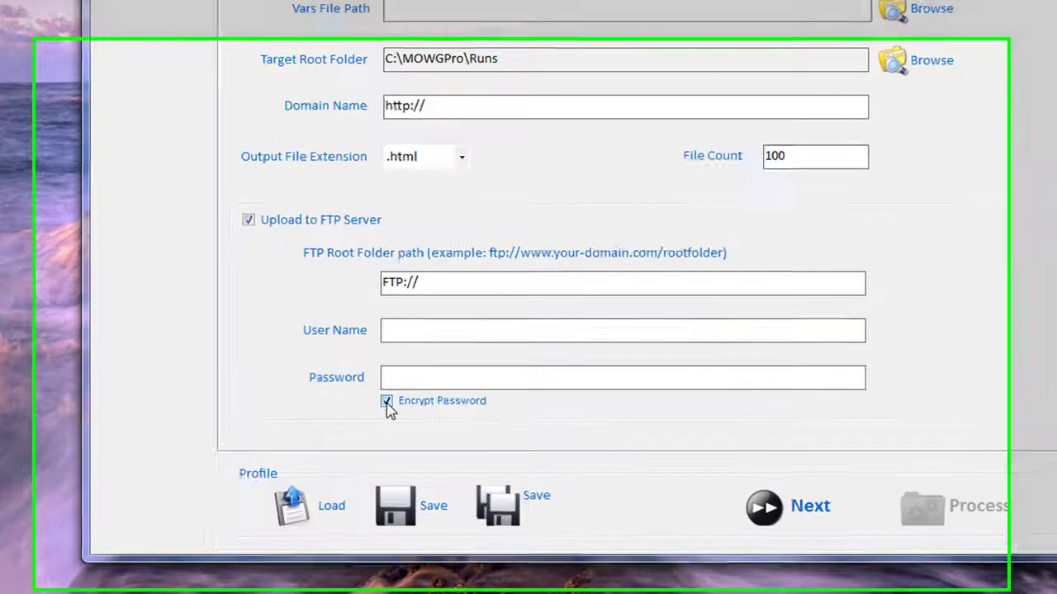
click(386, 403)
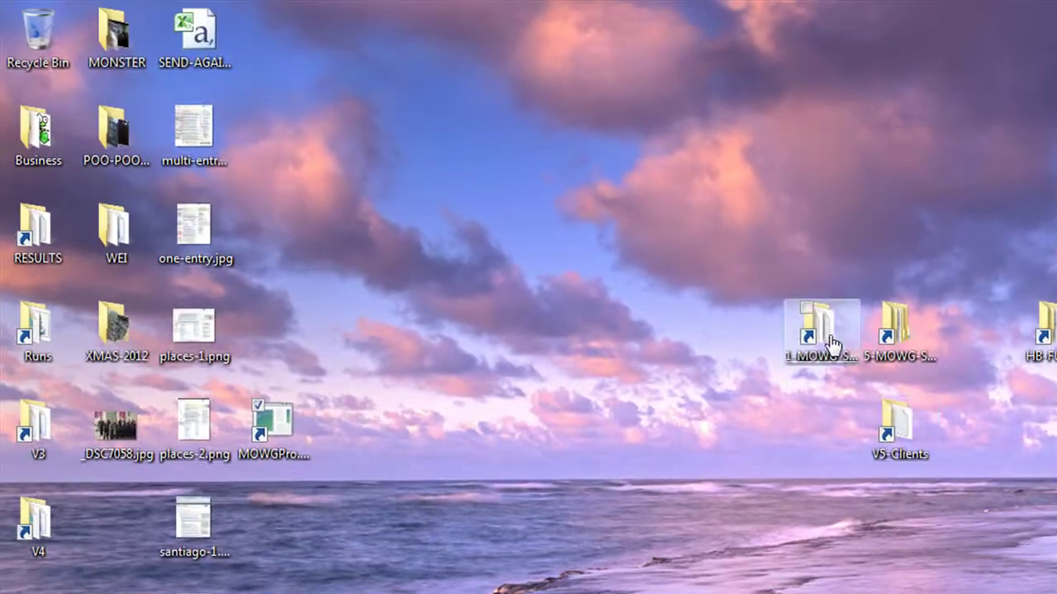
double_click(826, 335)
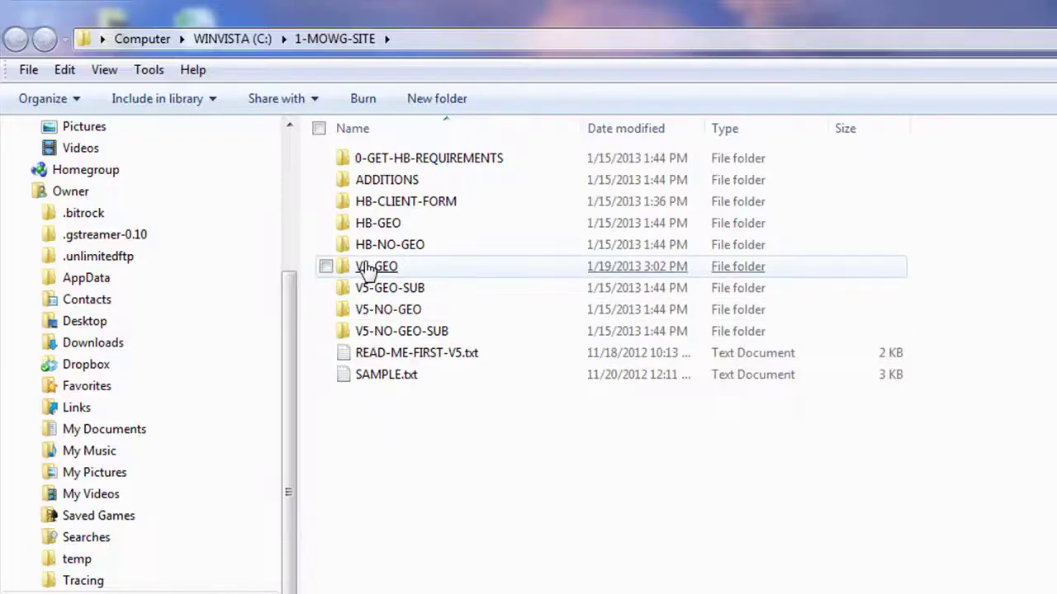
double_click(367, 267)
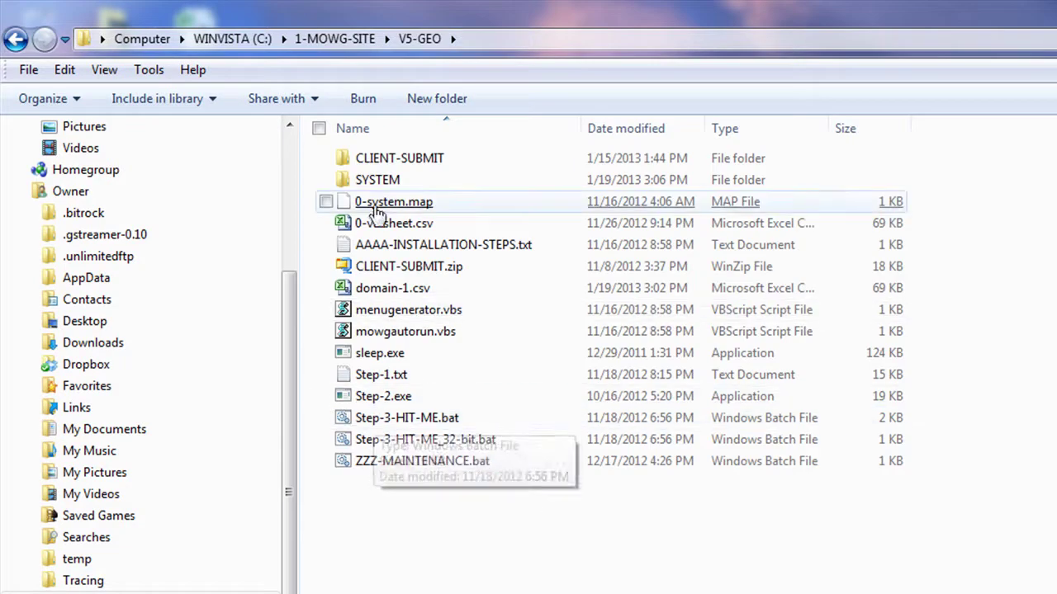
double_click(368, 180)
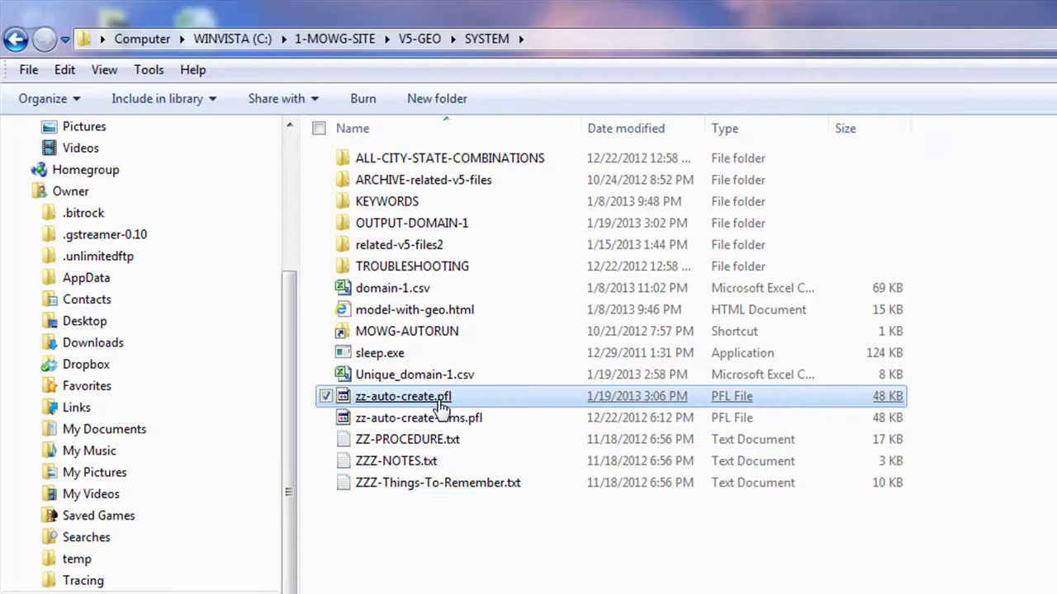
- Open zz-auto-create.pfl in Notepad
right_click(436, 400)
mouse_move(615, 500)
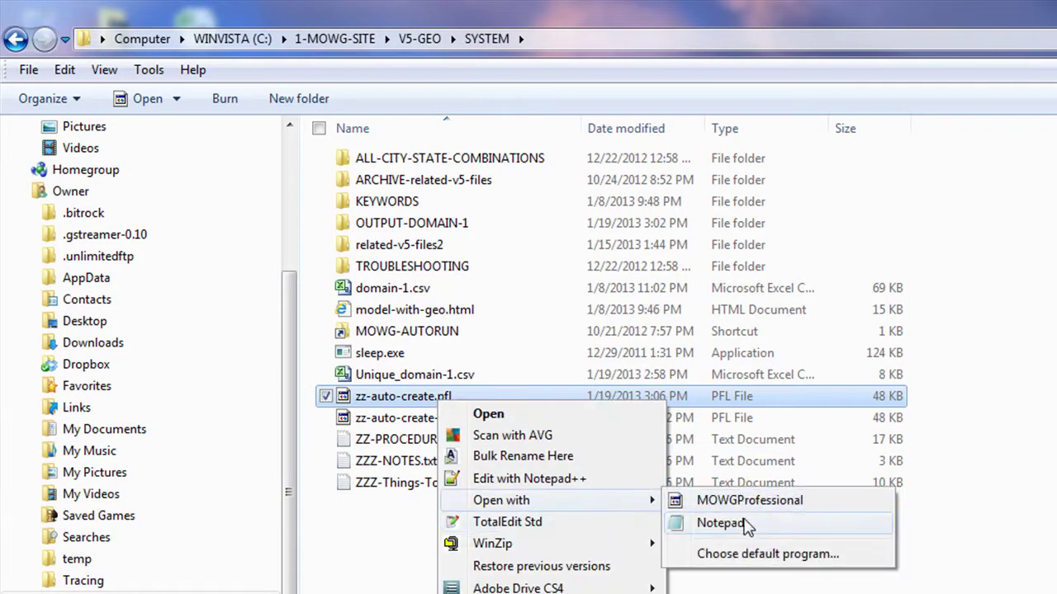
click(747, 526)
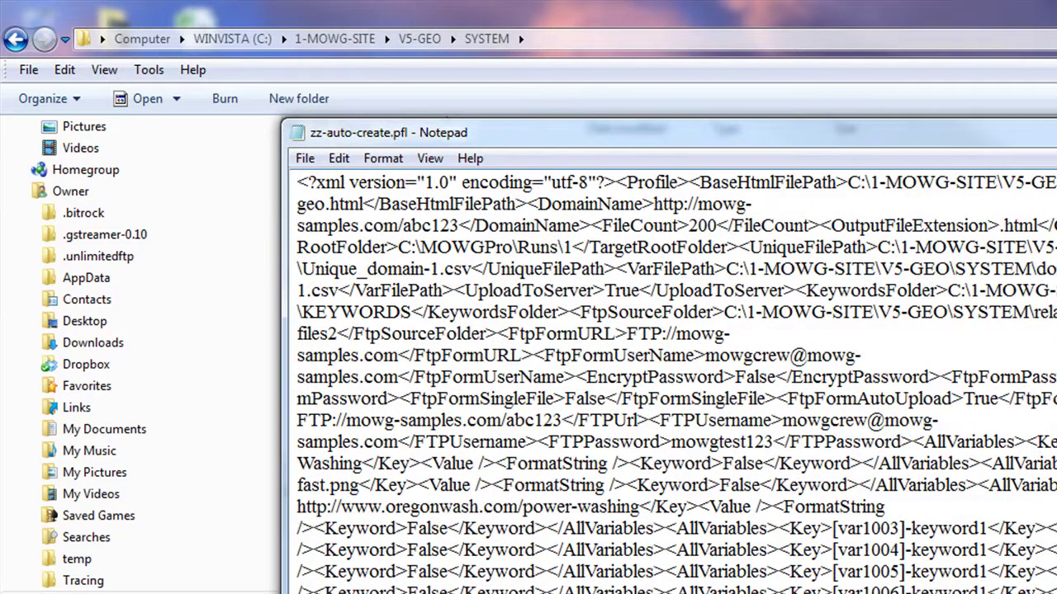
- Highlight the EncryptPassword value False, then close Notepad without changes
drag(776, 377, 738, 377)
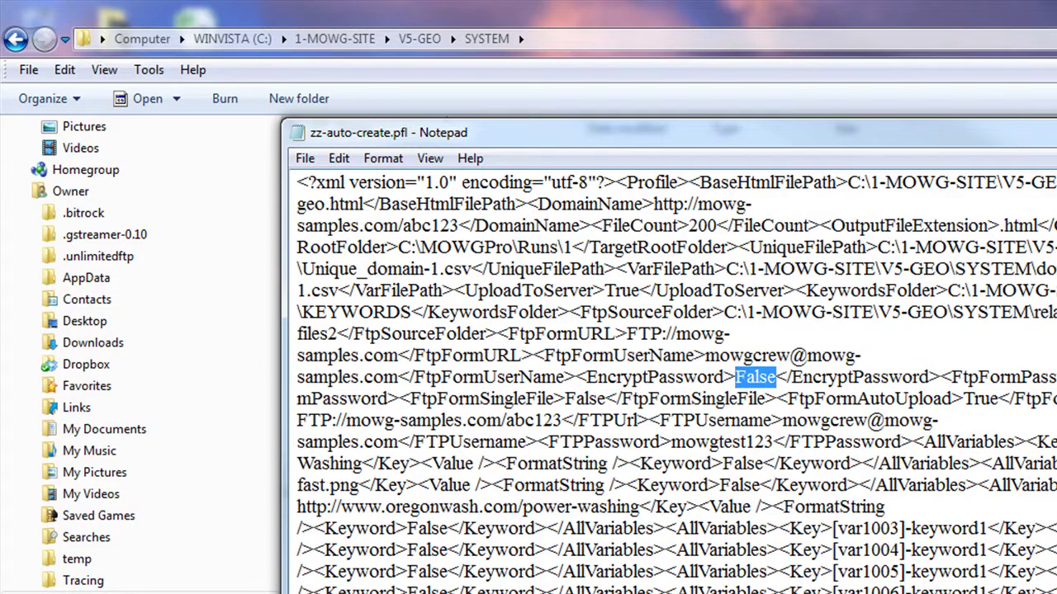
key(alt+F4)
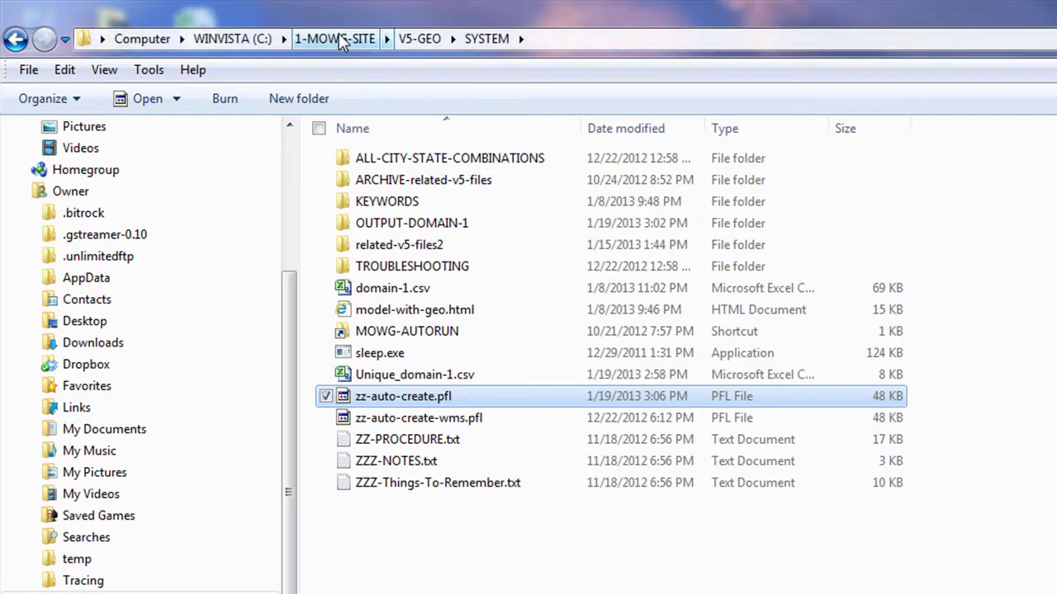
- Go from the C drive into 1-MOWG-HB > HB > HB-GEO
click(240, 39)
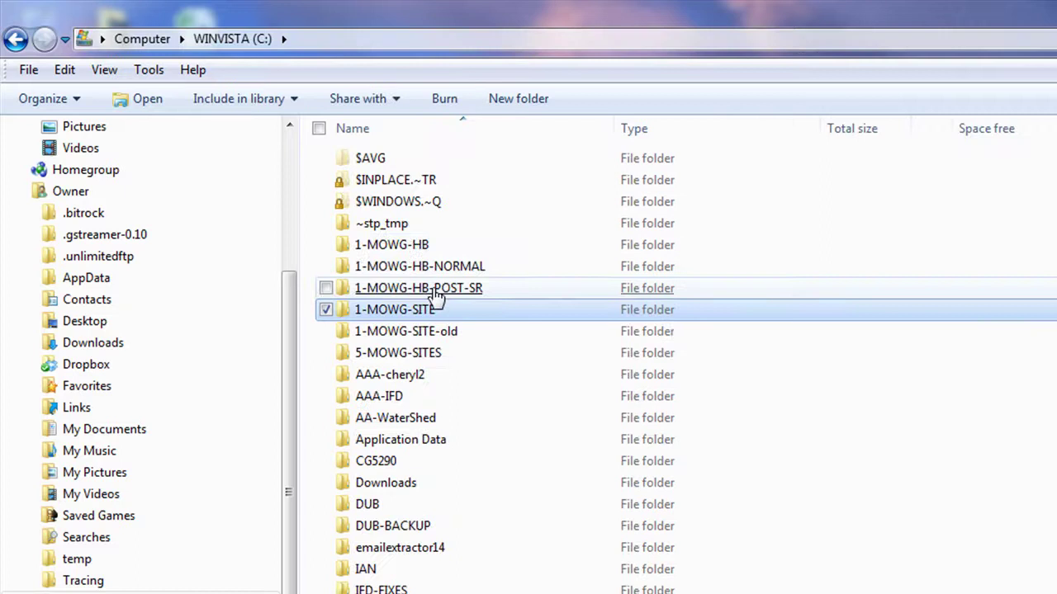
double_click(427, 245)
click(363, 206)
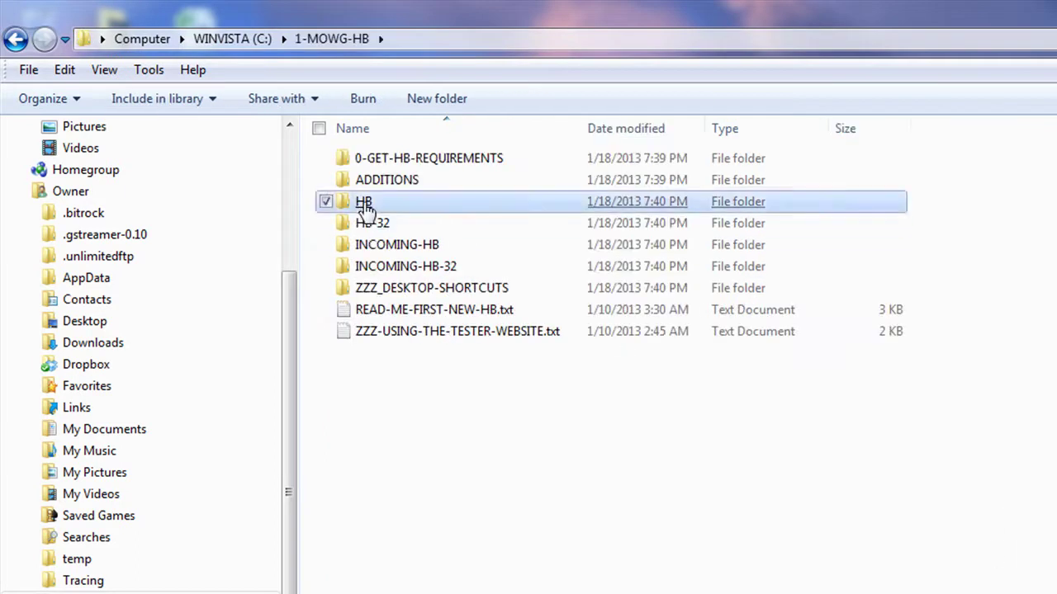
double_click(363, 205)
click(365, 182)
double_click(366, 182)
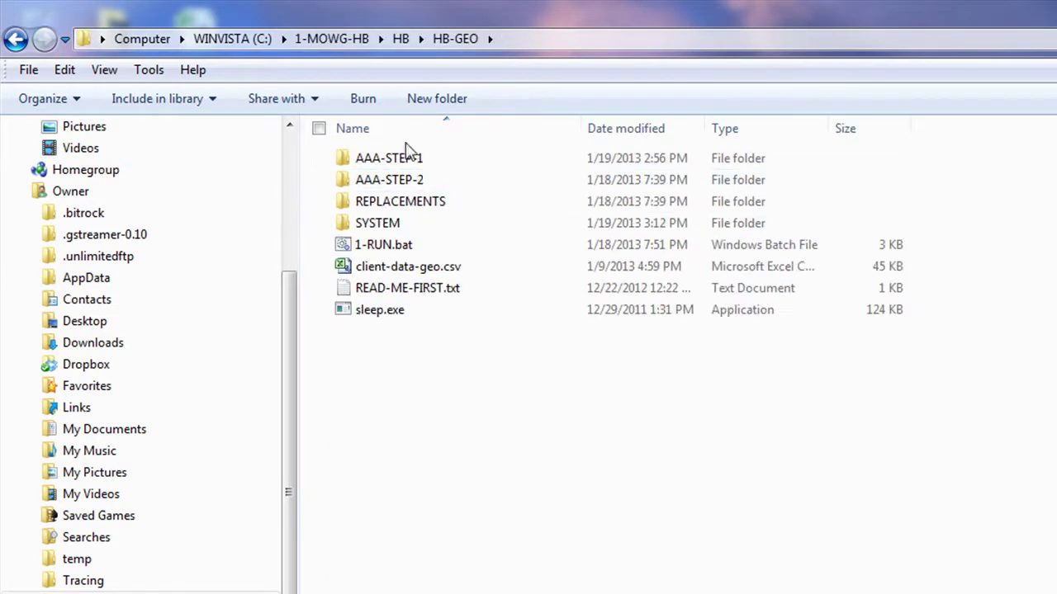
- Open the AAA-STEP-1 folder and open original.pfl in Notepad
double_click(412, 158)
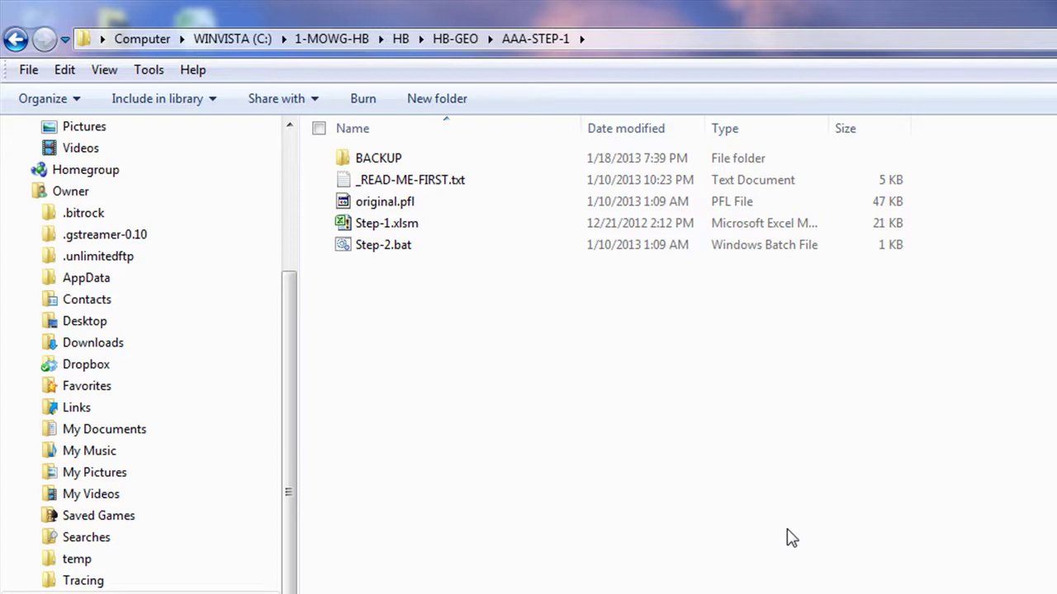
right_click(393, 202)
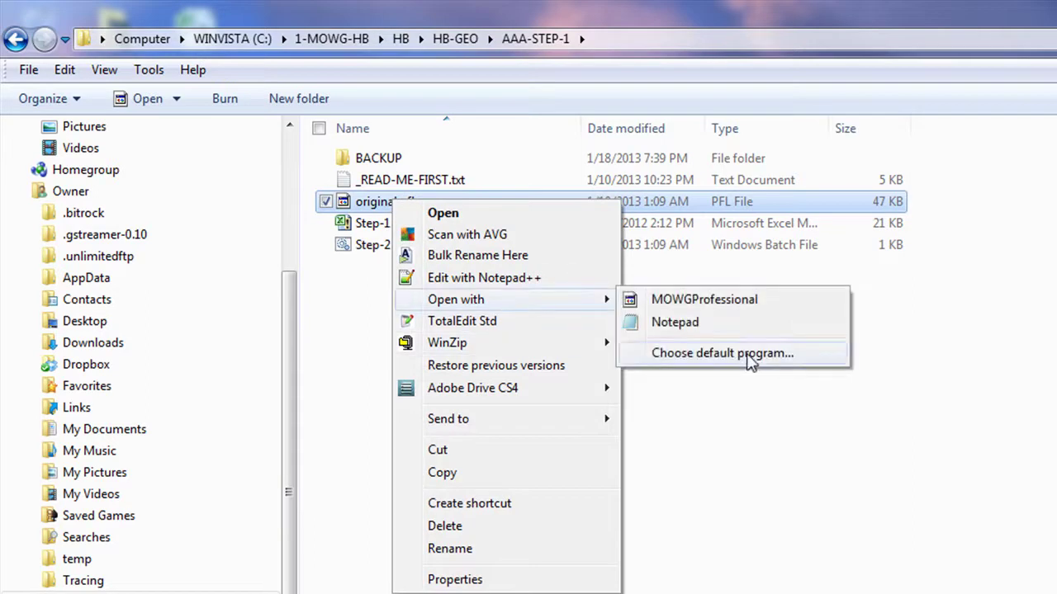
click(748, 326)
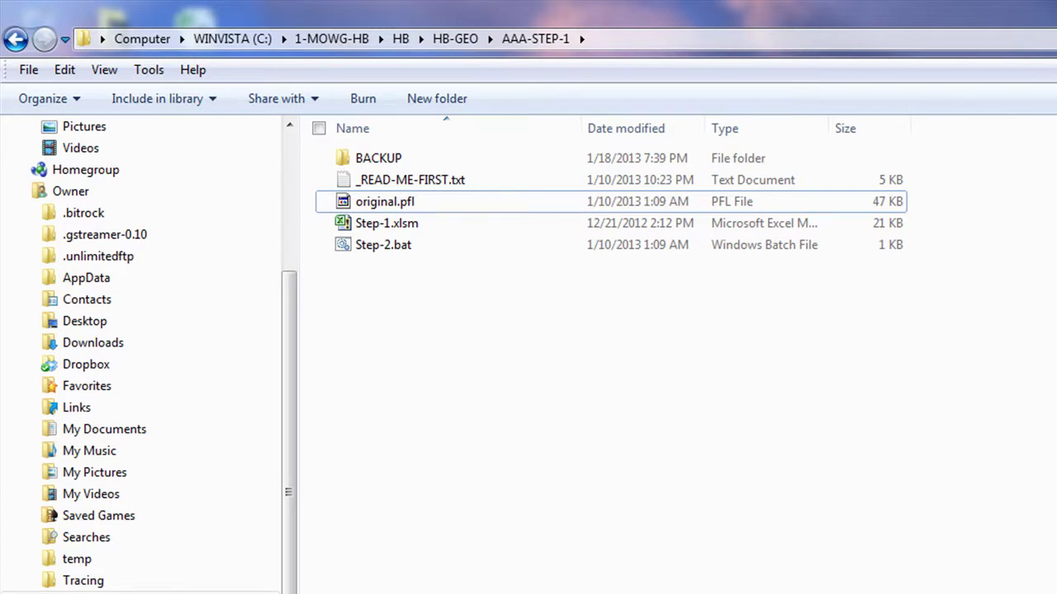
double_click(395, 234)
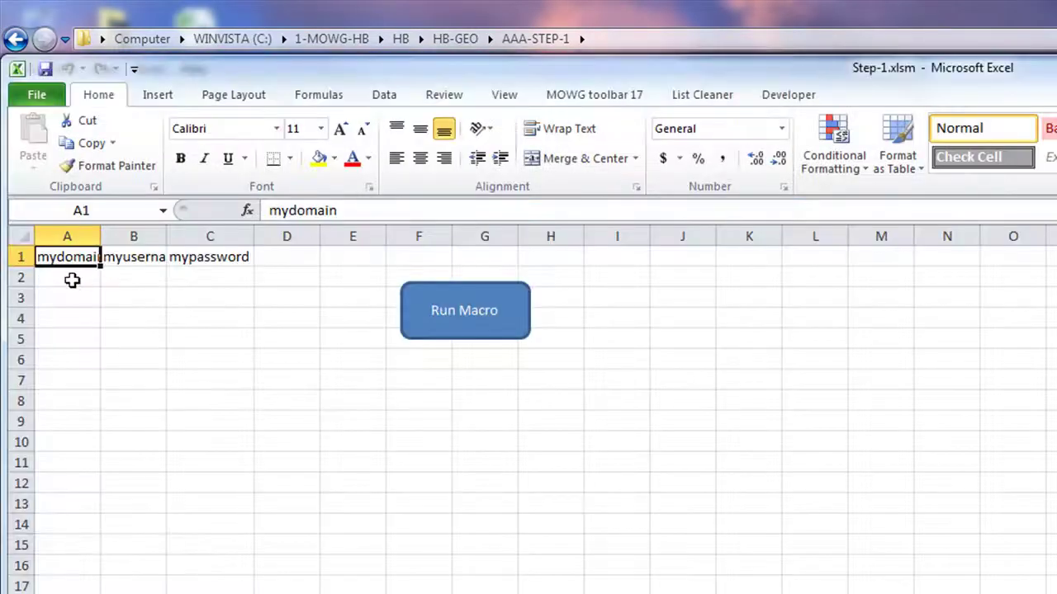
drag(73, 281, 188, 281)
click(428, 308)
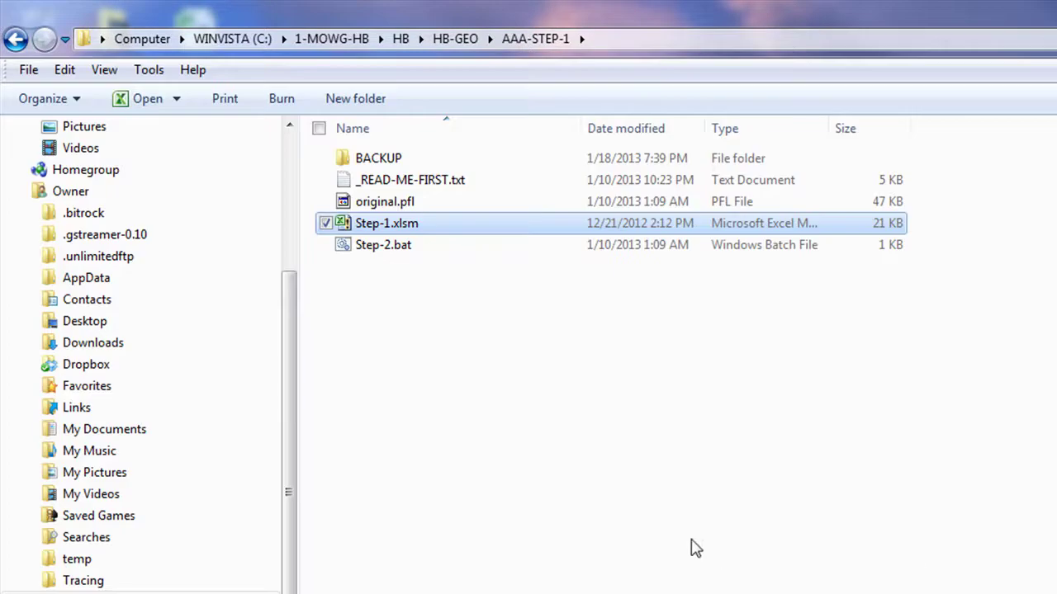
click(685, 533)
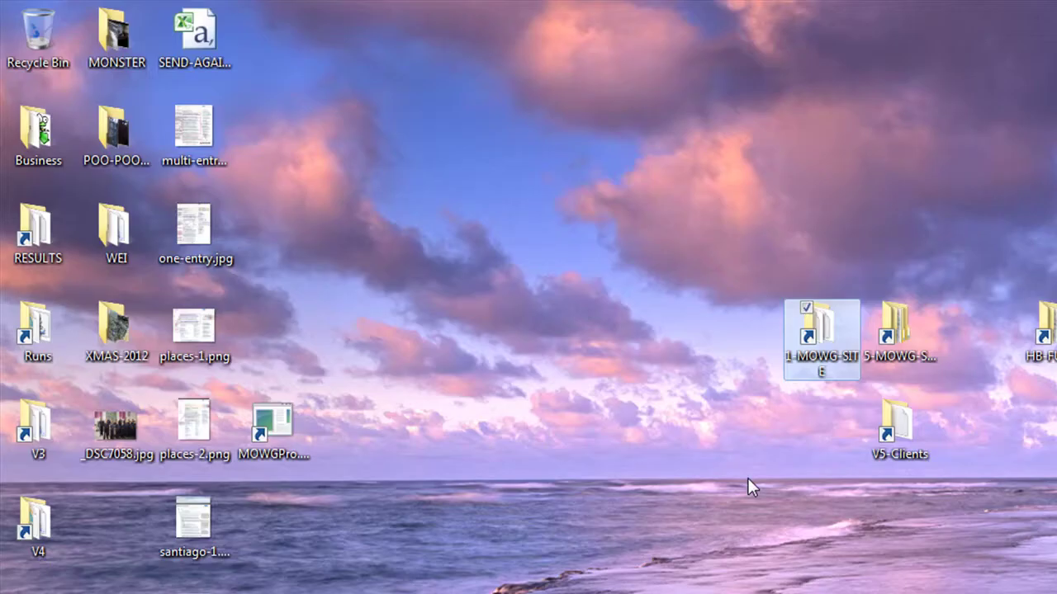
click(768, 474)
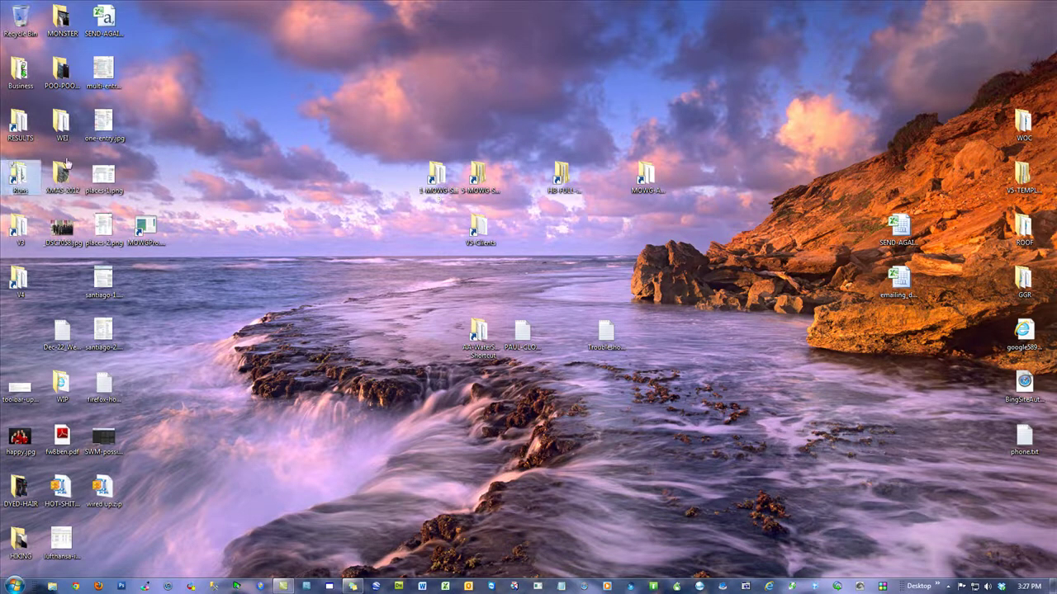
- In C:\MOWGPro\Runs, view the mowg-review run's generated index page in the browser
double_click(17, 177)
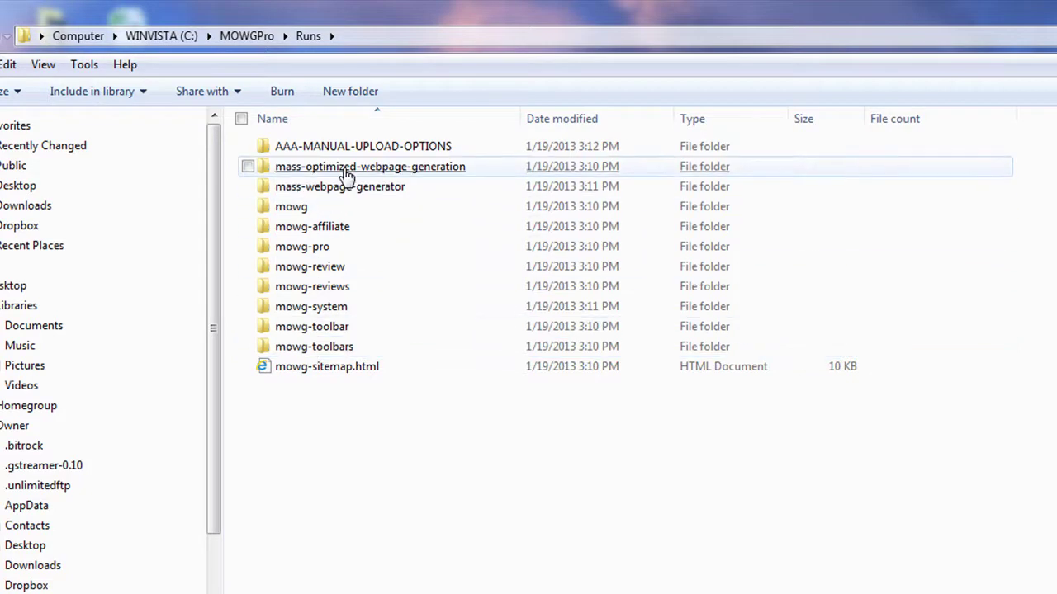
double_click(312, 279)
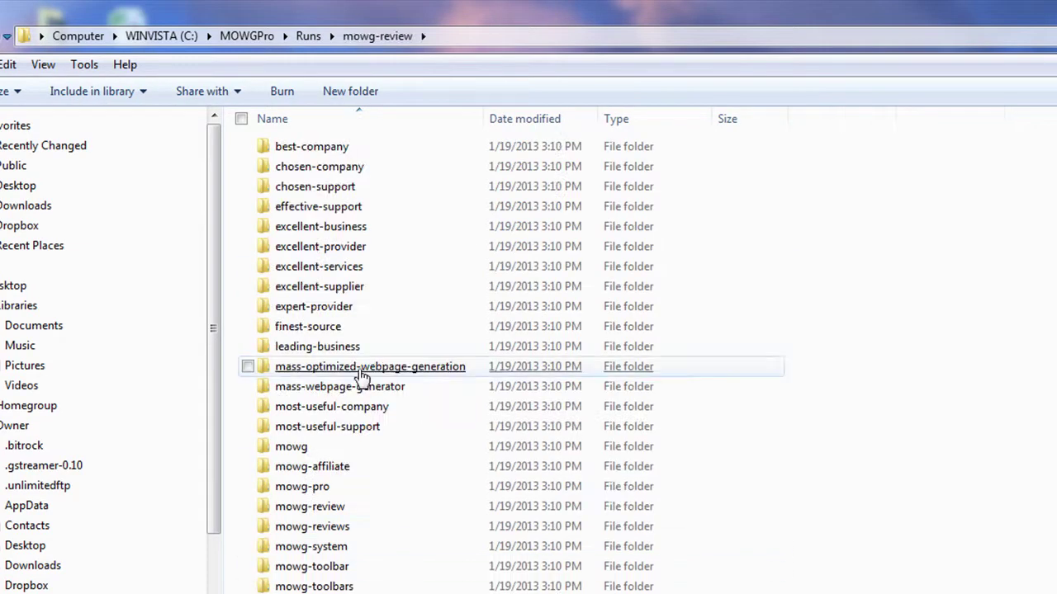
double_click(313, 591)
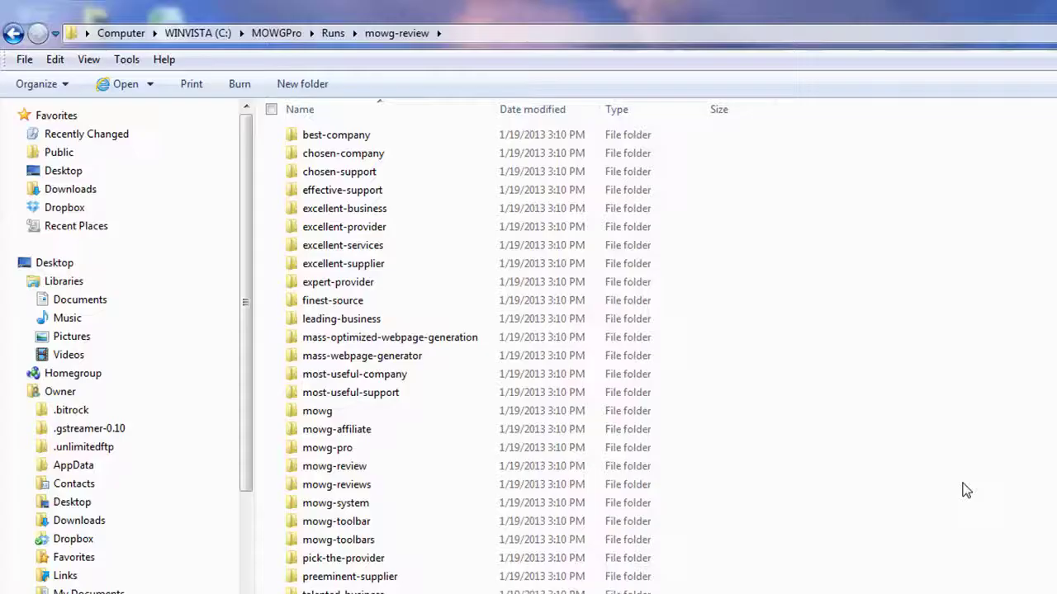
click(332, 33)
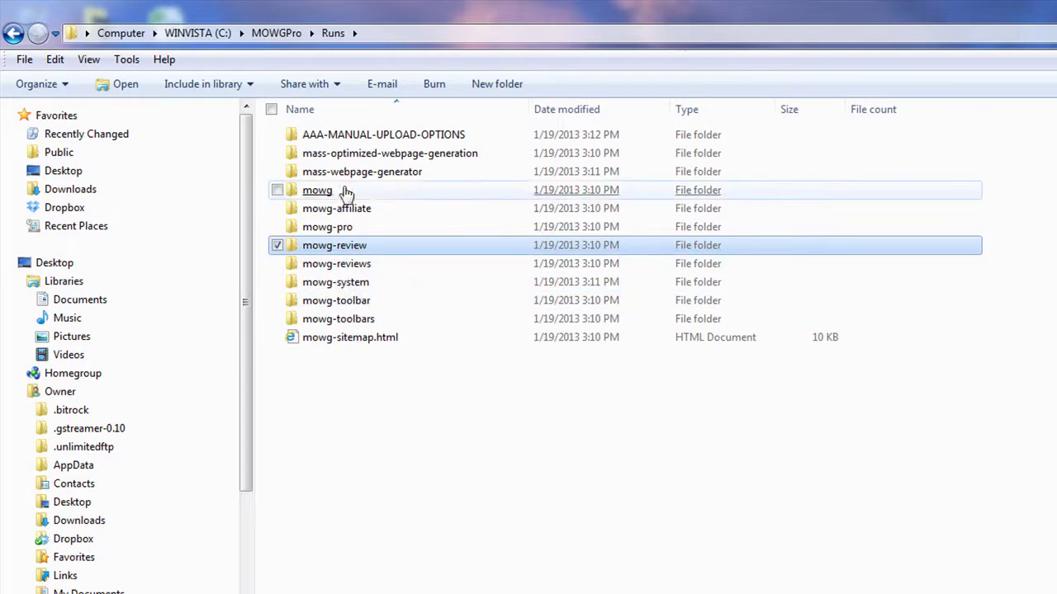
- Select the run folders from mass-optimized-webpage-generation through mowg-toolbars
click(645, 553)
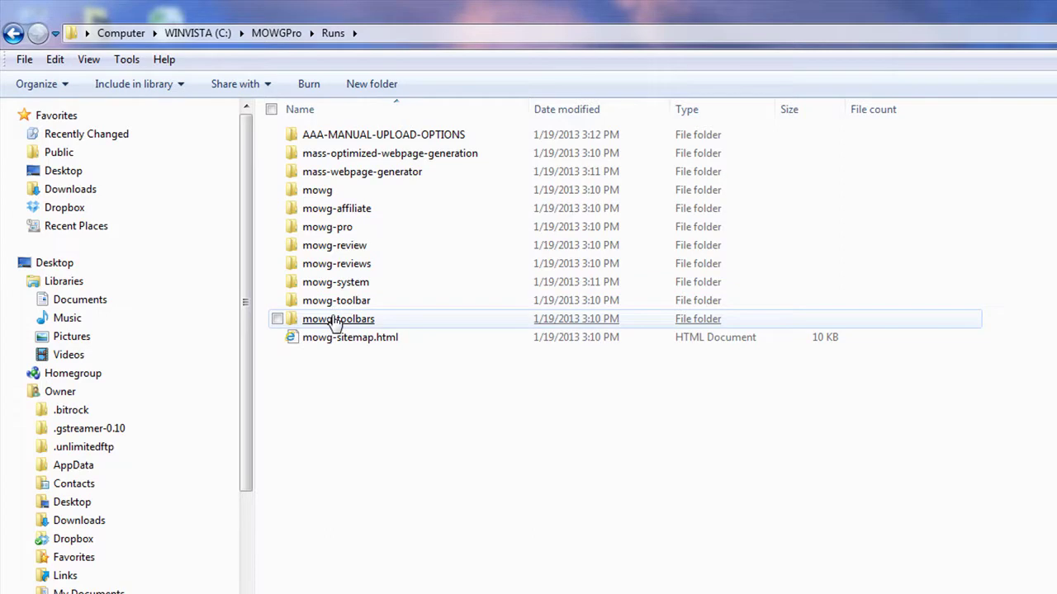
click(334, 322)
shift+click(345, 153)
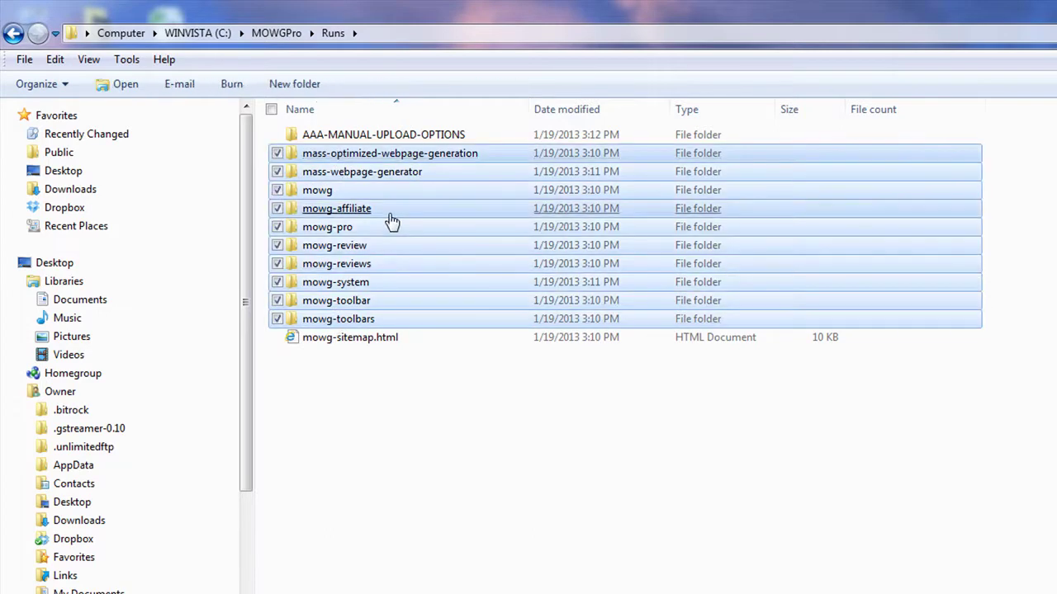
click(517, 529)
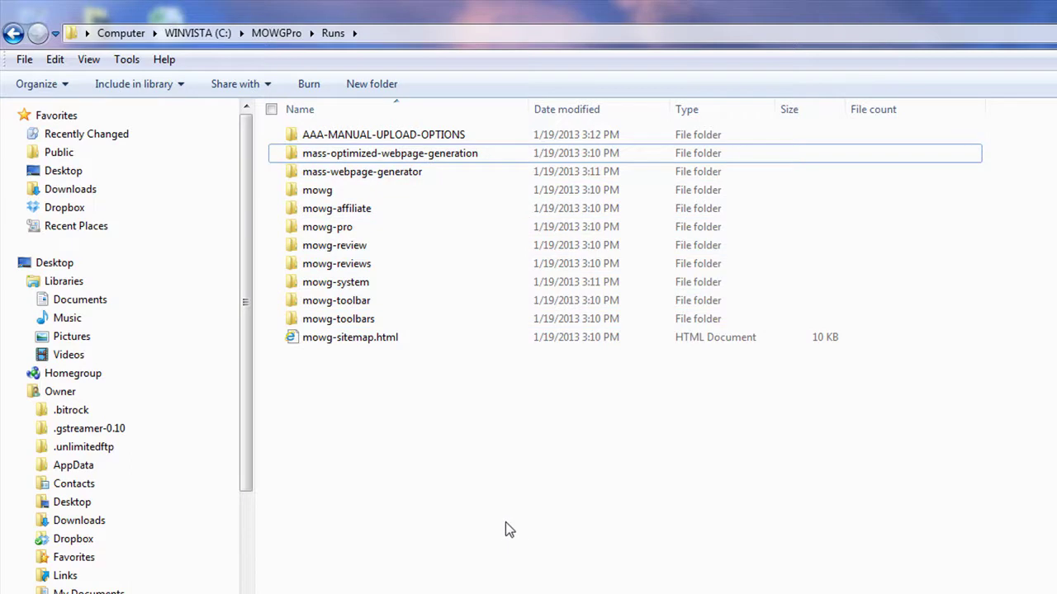
click(356, 159)
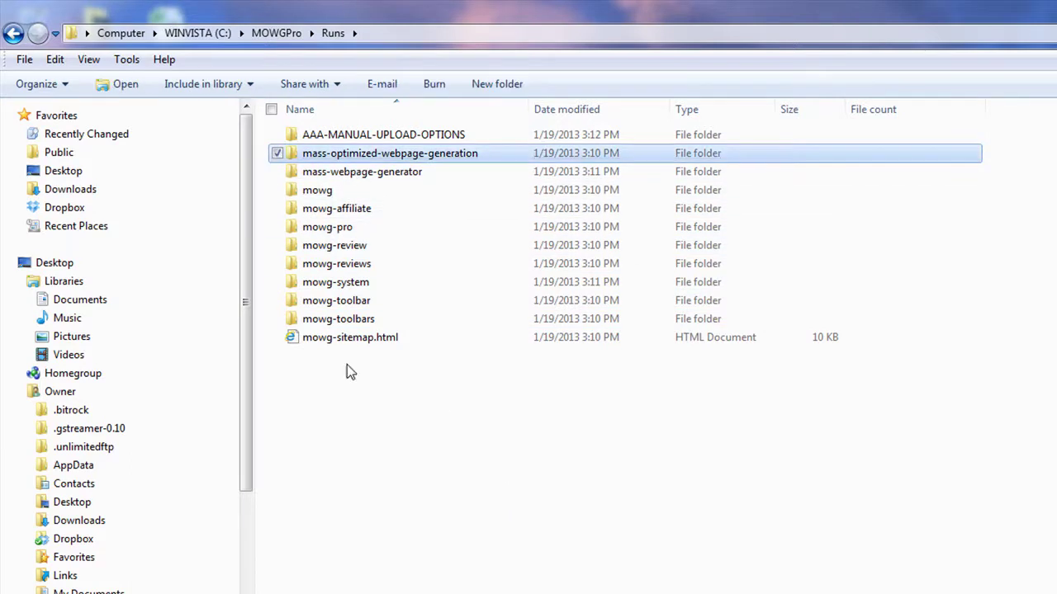
shift+click(342, 319)
- Add the selected run folders to Runs.zip with WinZip
right_click(348, 226)
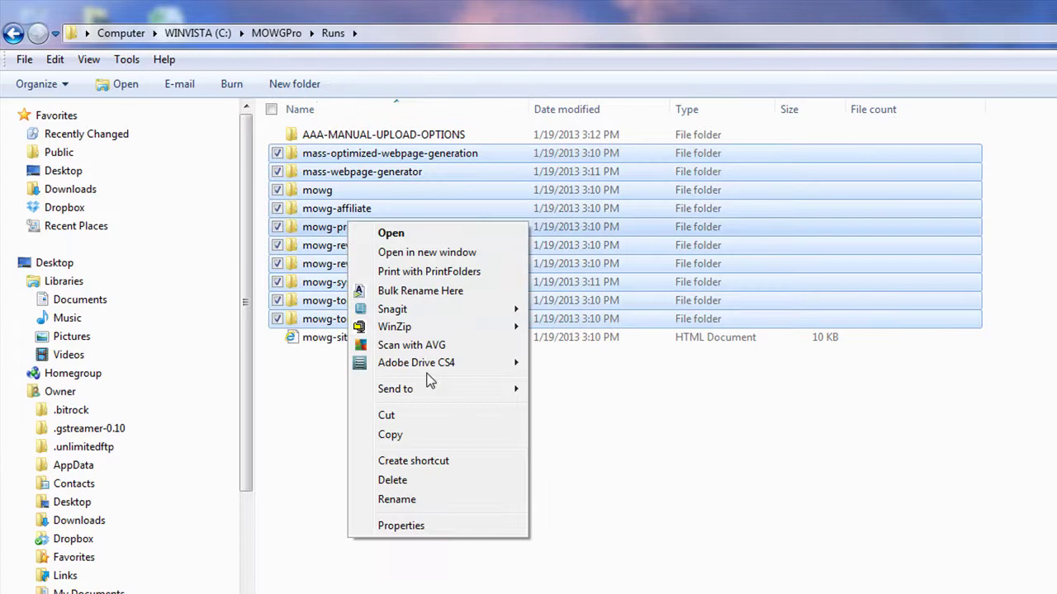
mouse_move(432, 329)
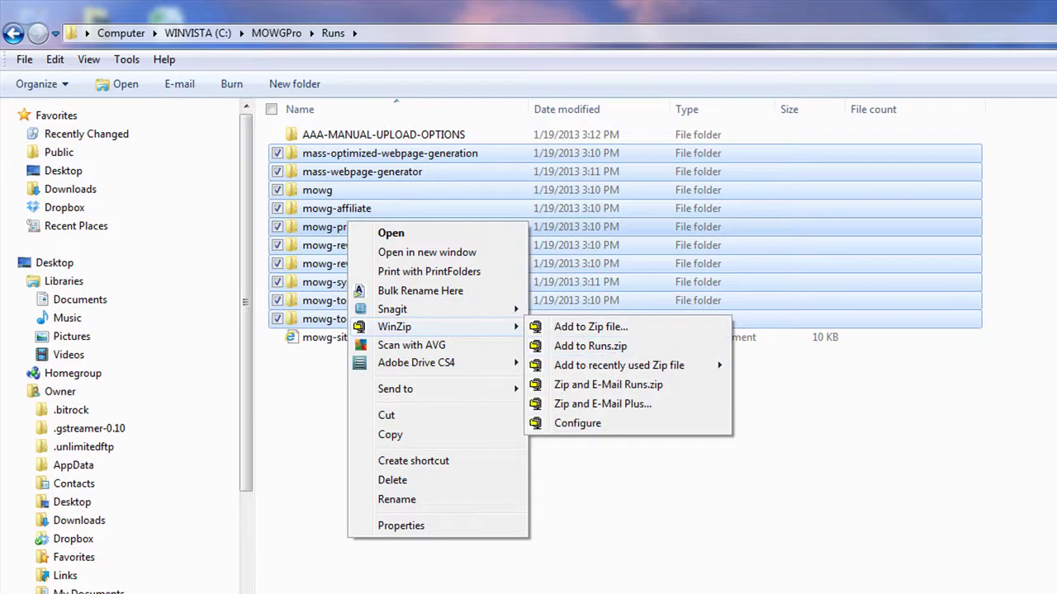
click(610, 347)
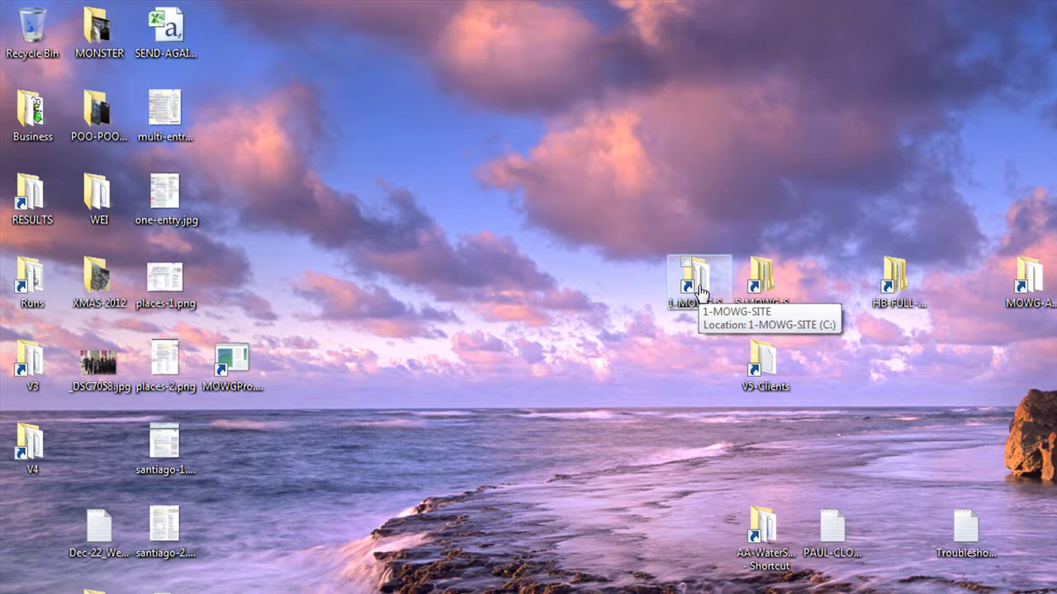
- Browse to C:\1-MOWG-SITE\V5-GEO\SYSTEM and select zz-auto-create.pfl
double_click(699, 289)
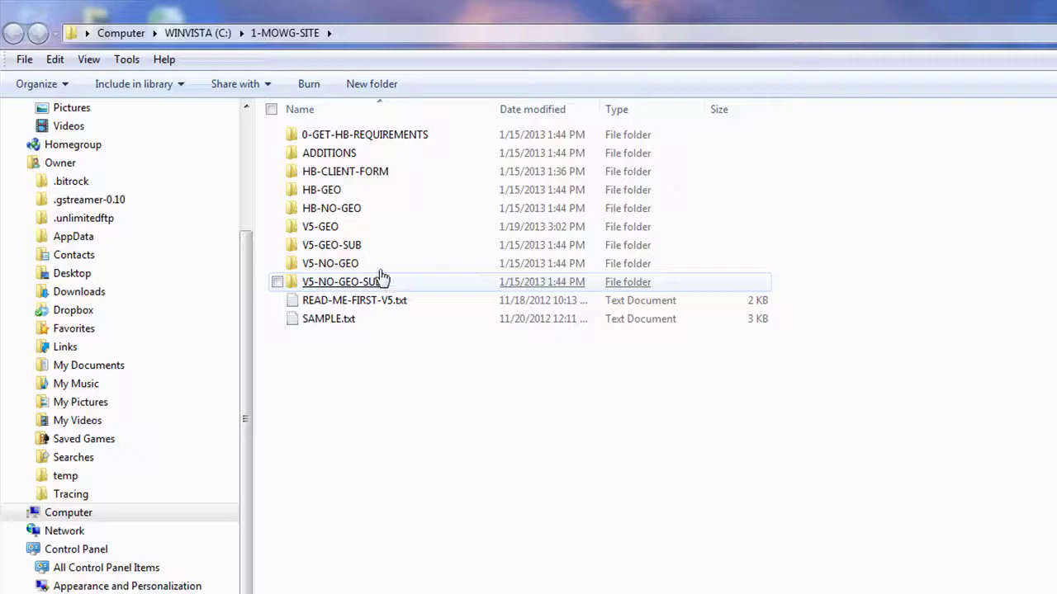
double_click(309, 228)
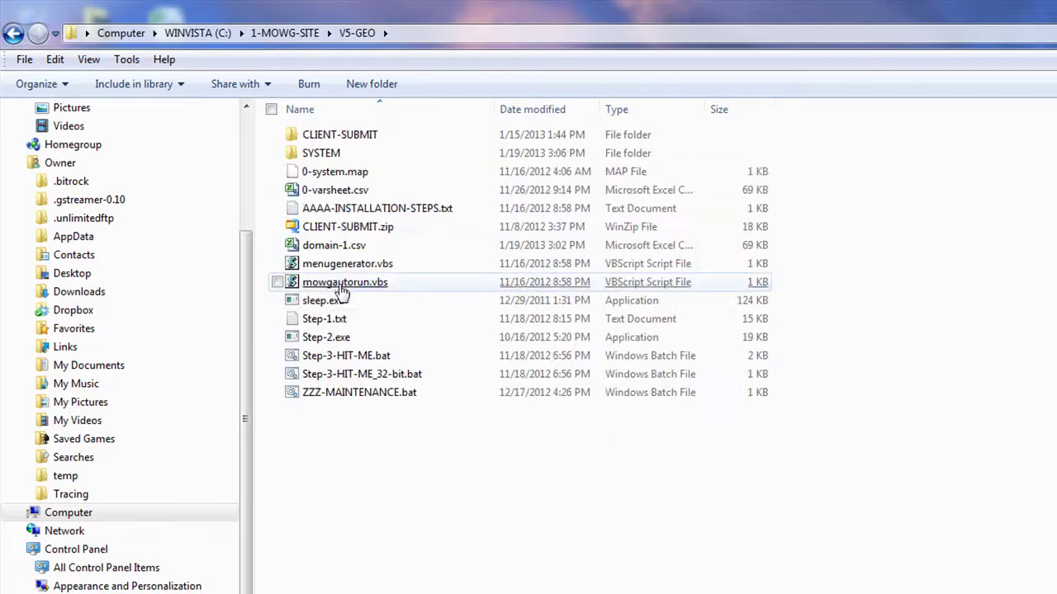
double_click(321, 157)
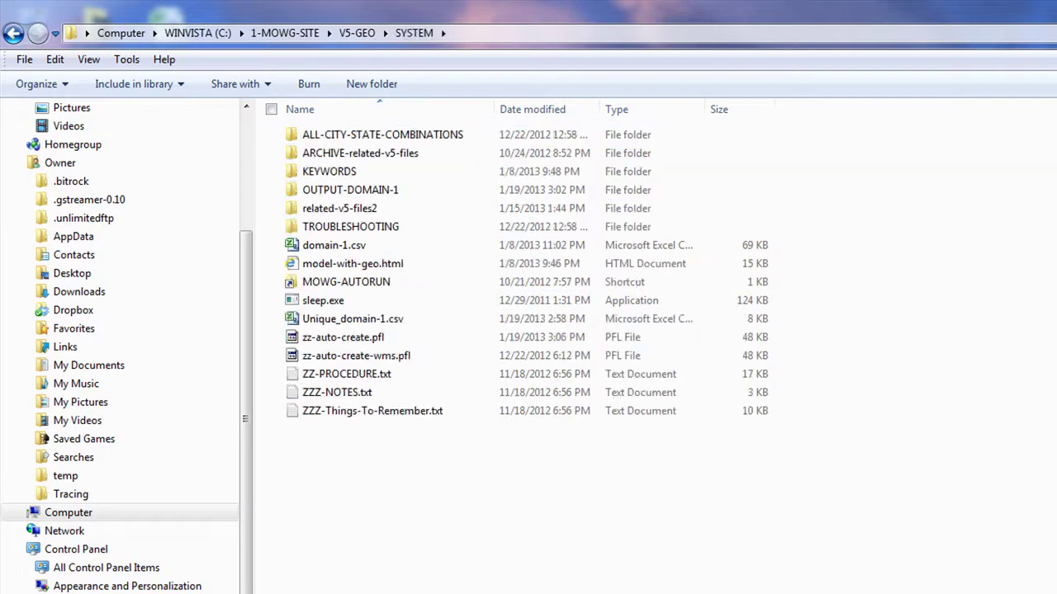
click(342, 338)
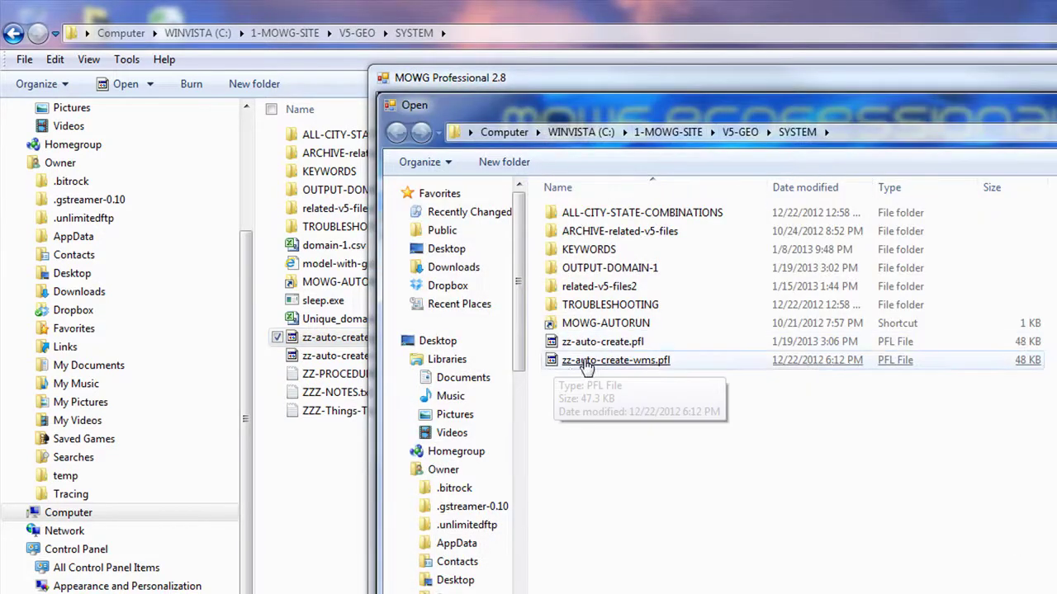
- Load zz-auto-create.pfl into MOWG, then open its vars file domain-1.csv in Excel
double_click(602, 341)
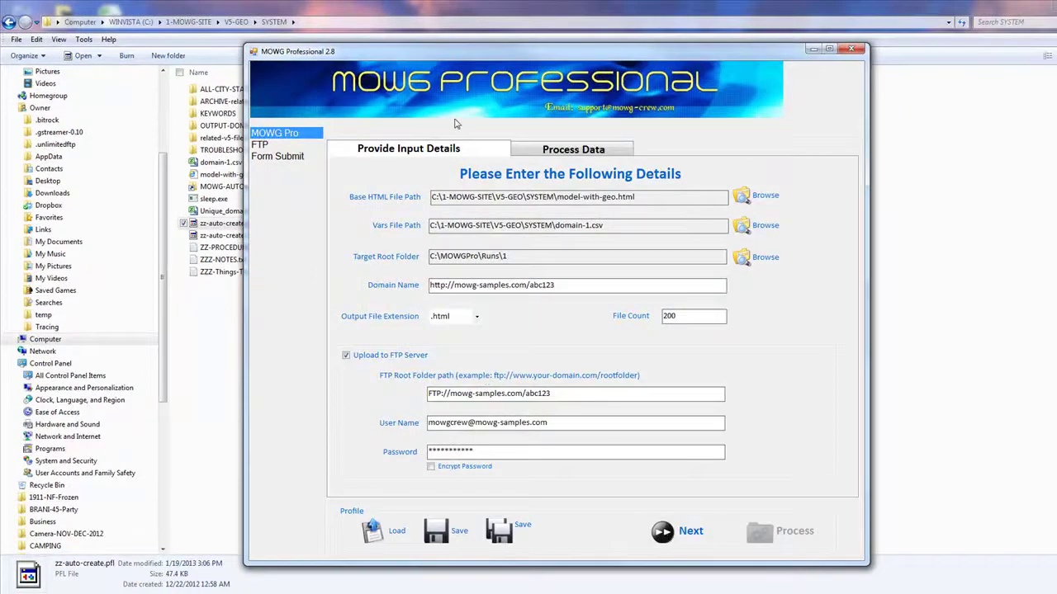
drag(397, 58, 640, 68)
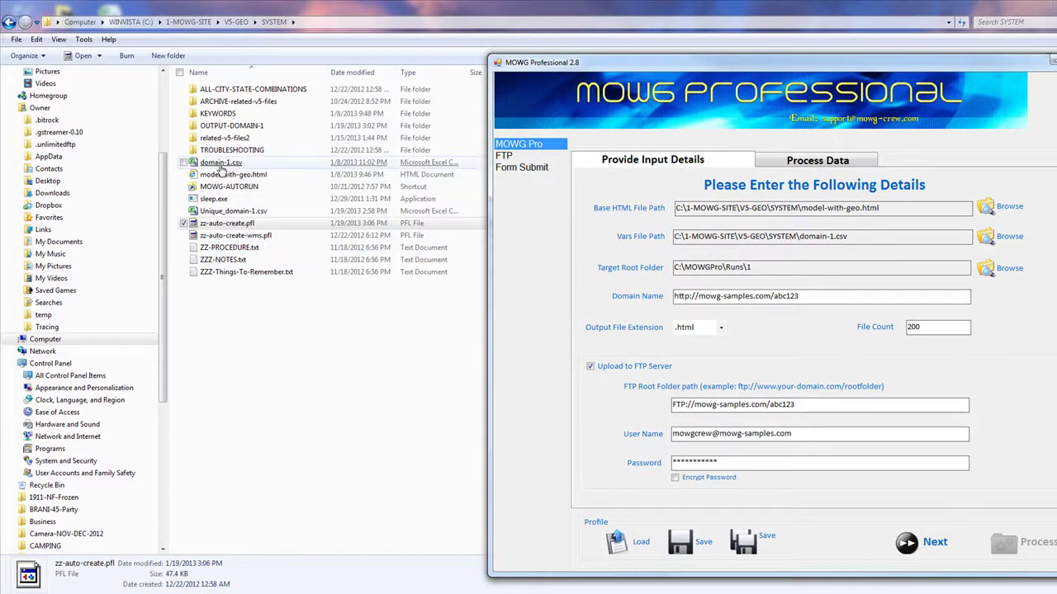
drag(871, 236, 647, 239)
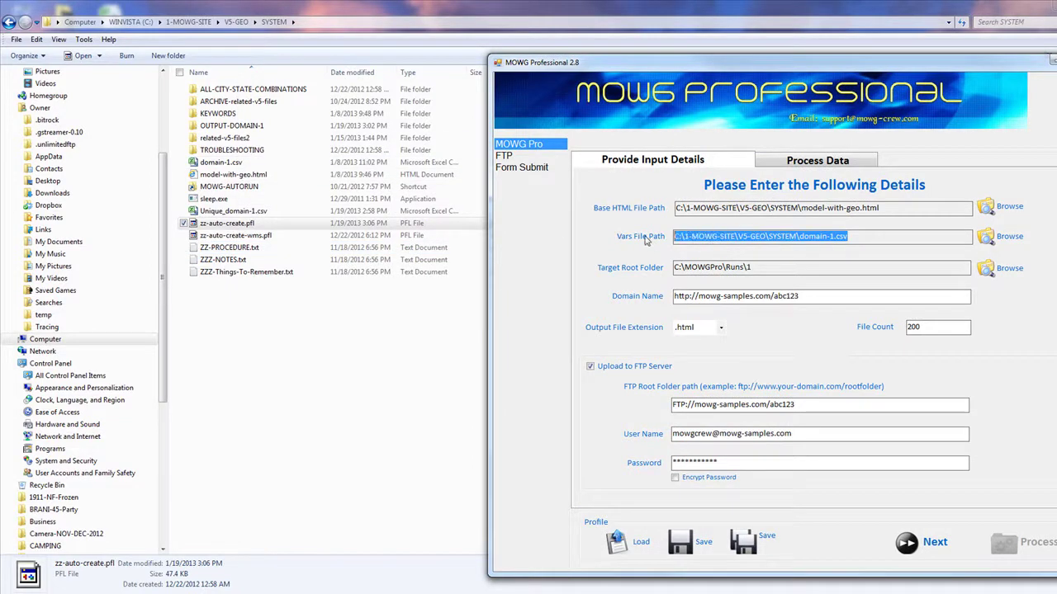
click(855, 236)
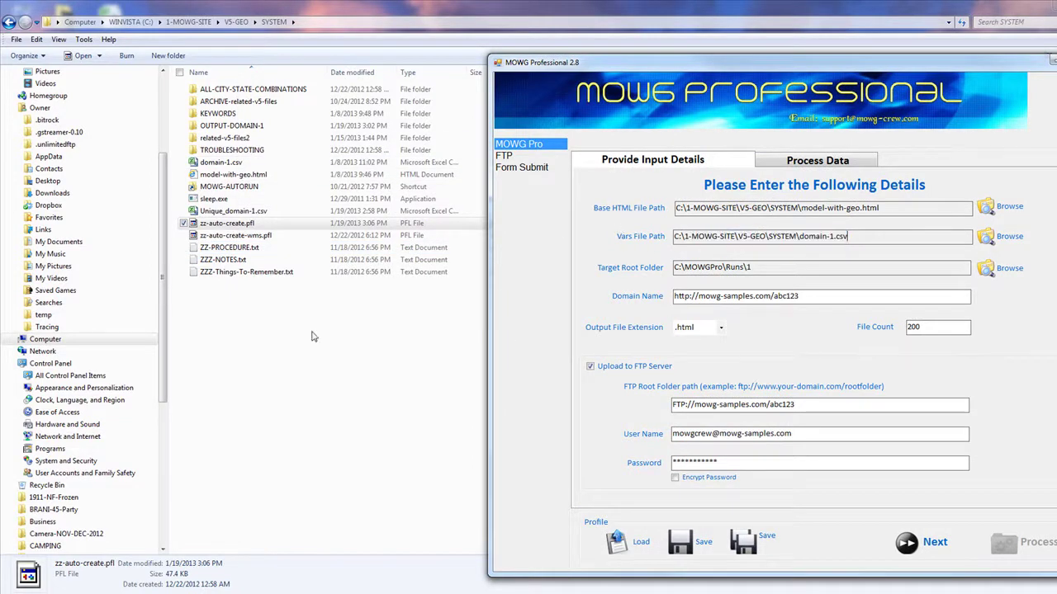
double_click(221, 162)
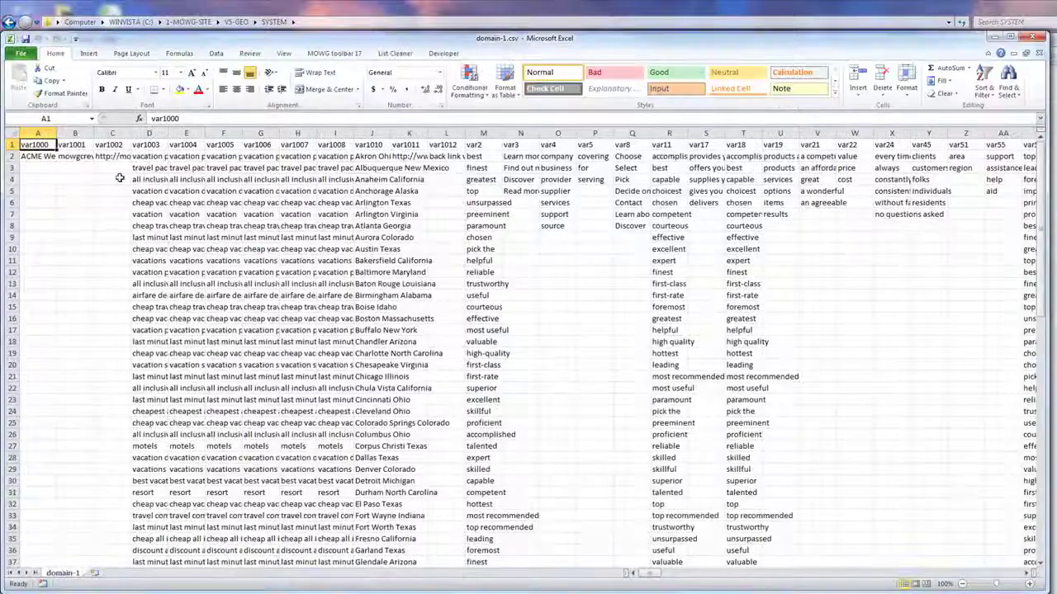
- Minimize Excel with domain-1.csv still open and restore the MOWG window
click(72, 157)
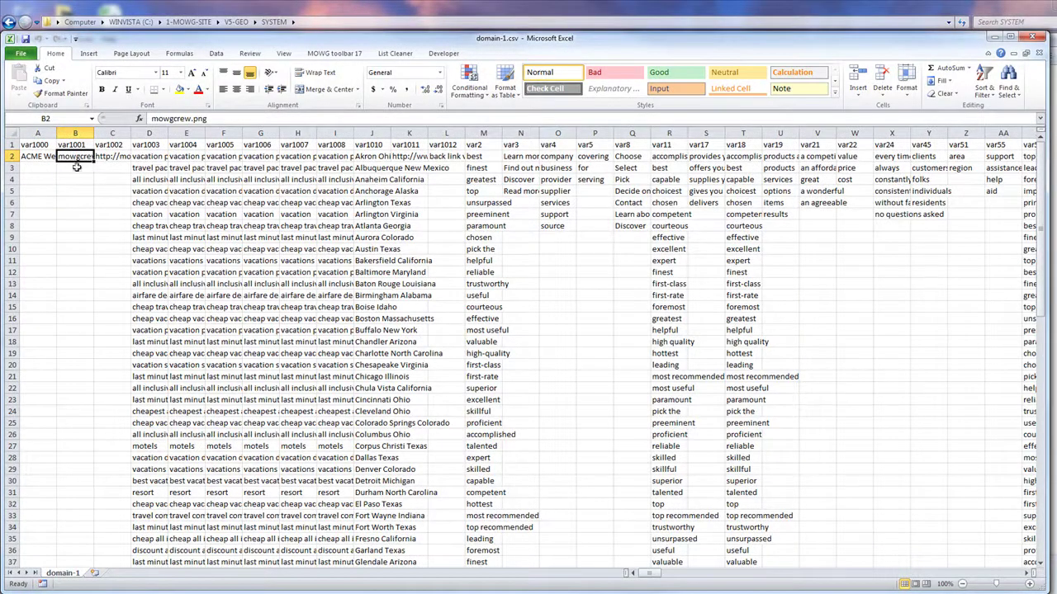
click(993, 37)
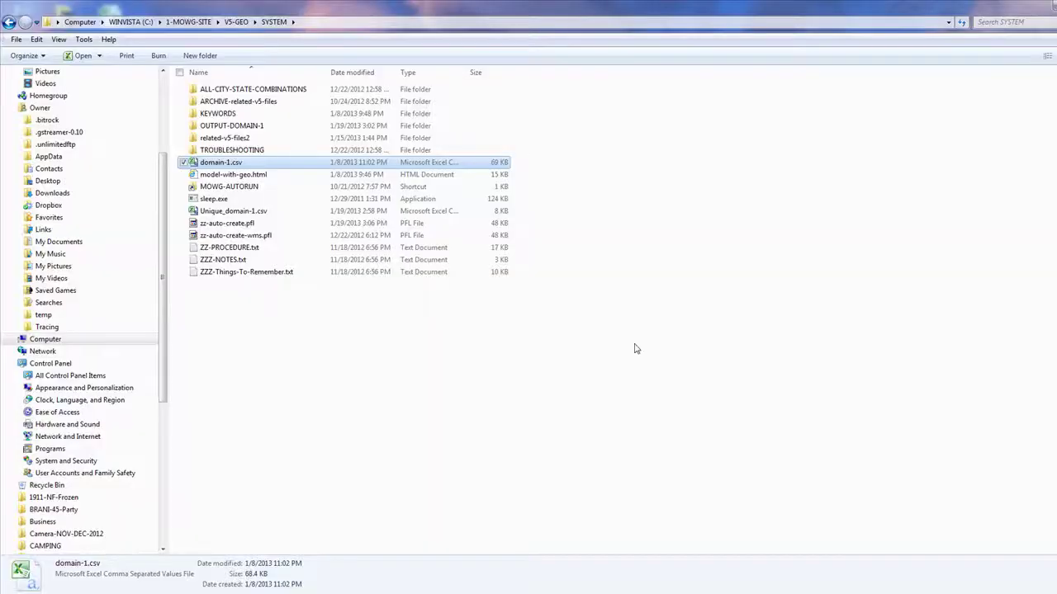
click(592, 418)
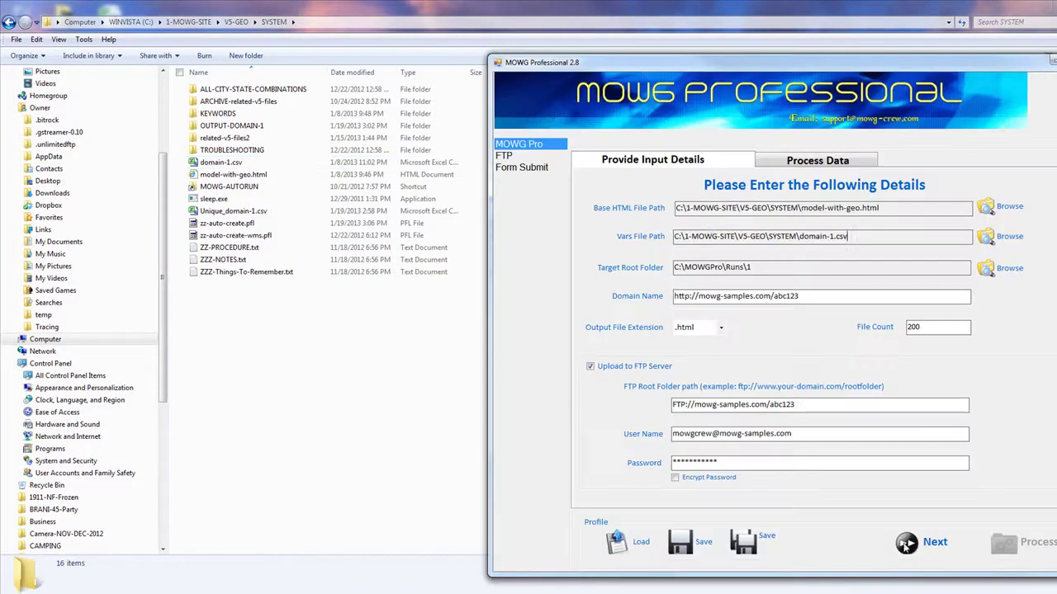
click(908, 561)
- Move the MOWG window left and press Next to trigger the domain-1.csv open-file error
drag(813, 65, 433, 63)
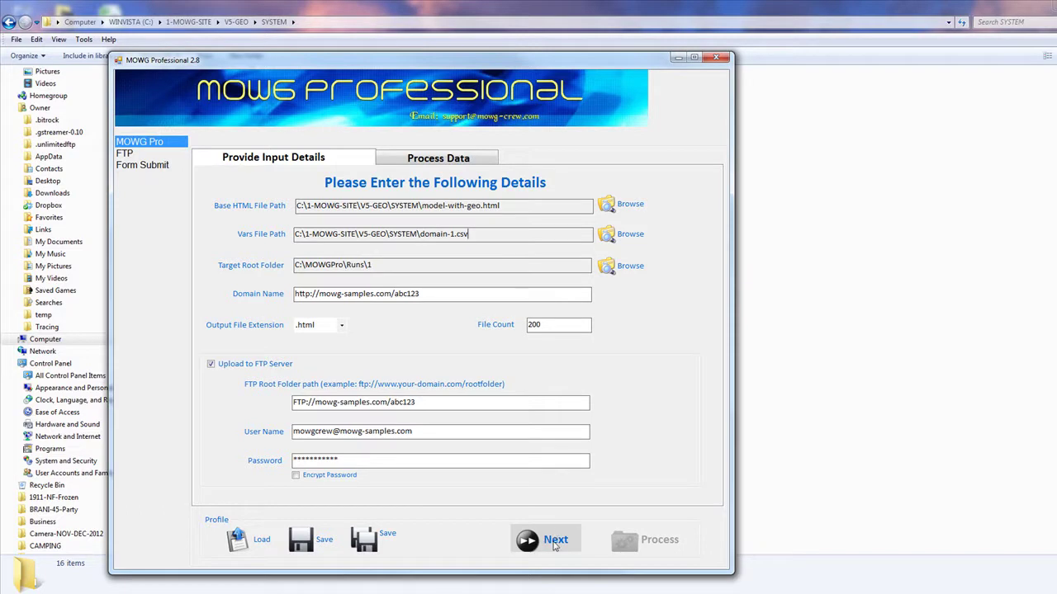
click(555, 545)
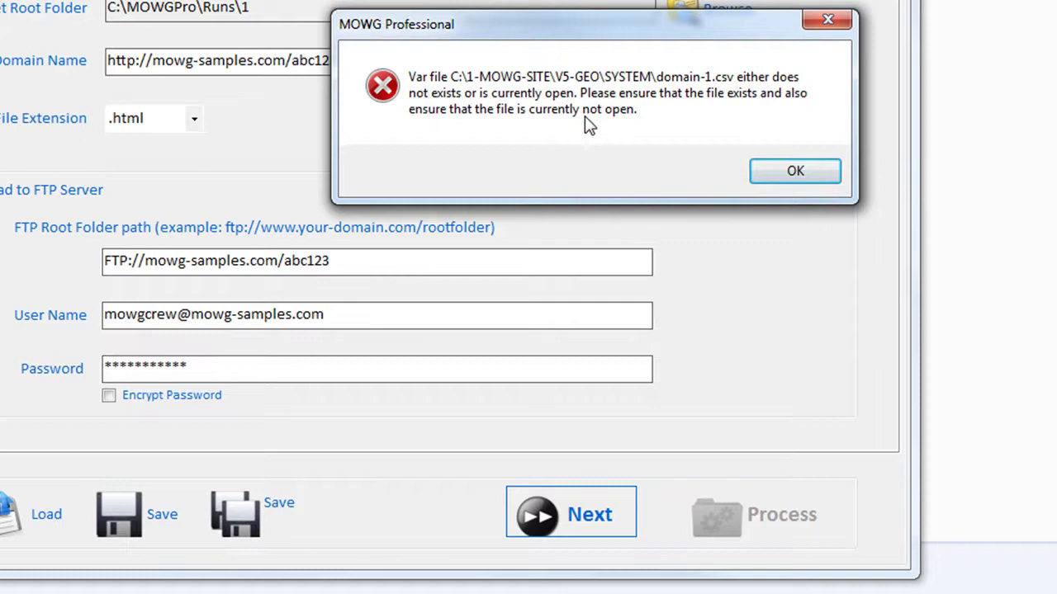
- Dismiss the domain-1.csv warning twice and advance to the folder-structure vars page
click(826, 177)
click(599, 527)
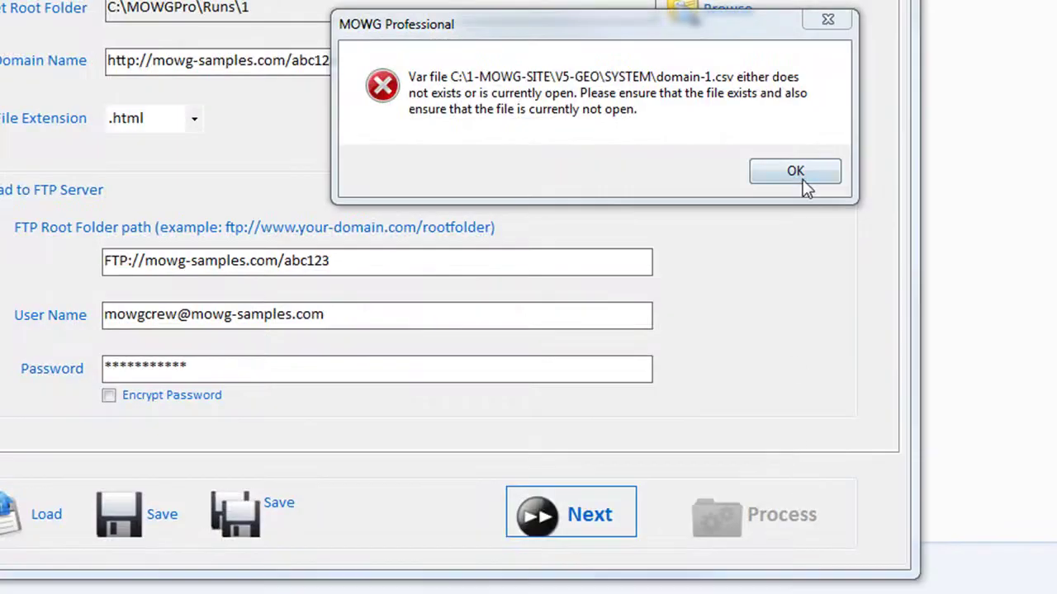
click(802, 179)
click(560, 511)
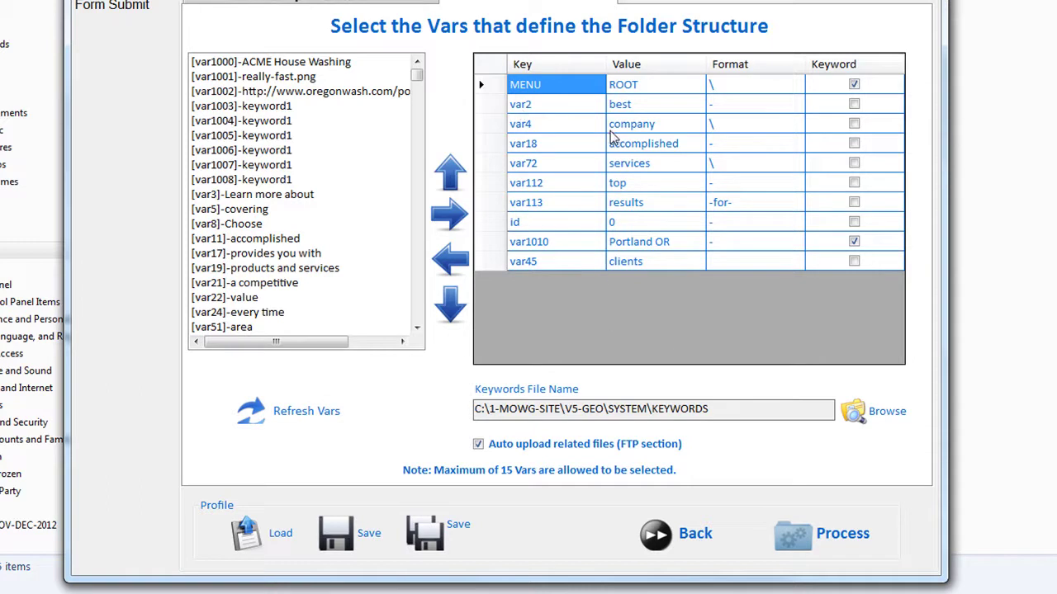
- Select the [var1006]-keyword1, [var8]-Choose and [var19]-products and services vars in turn
click(269, 152)
click(270, 225)
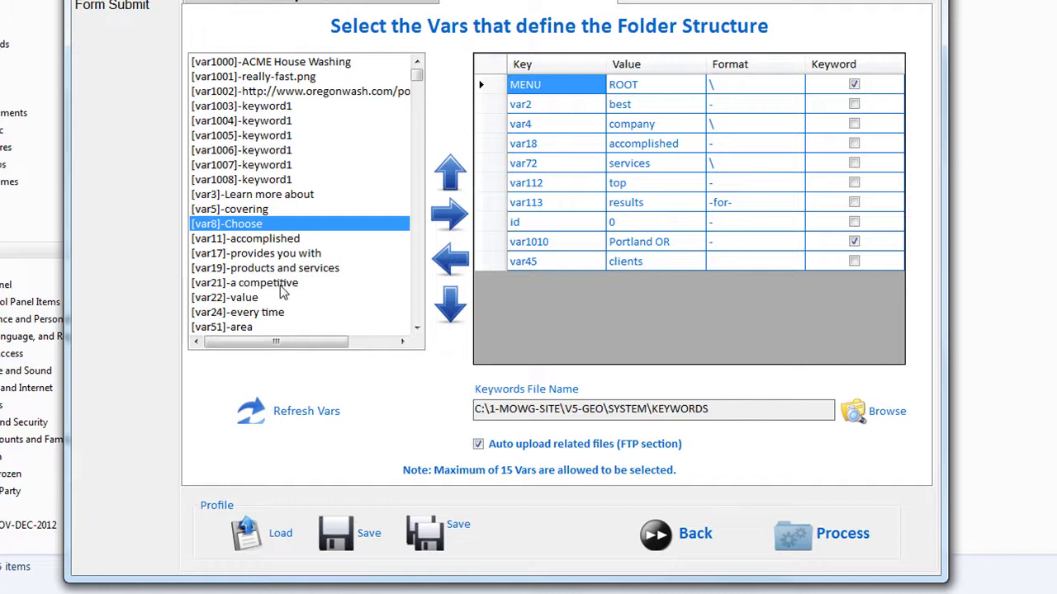
click(252, 268)
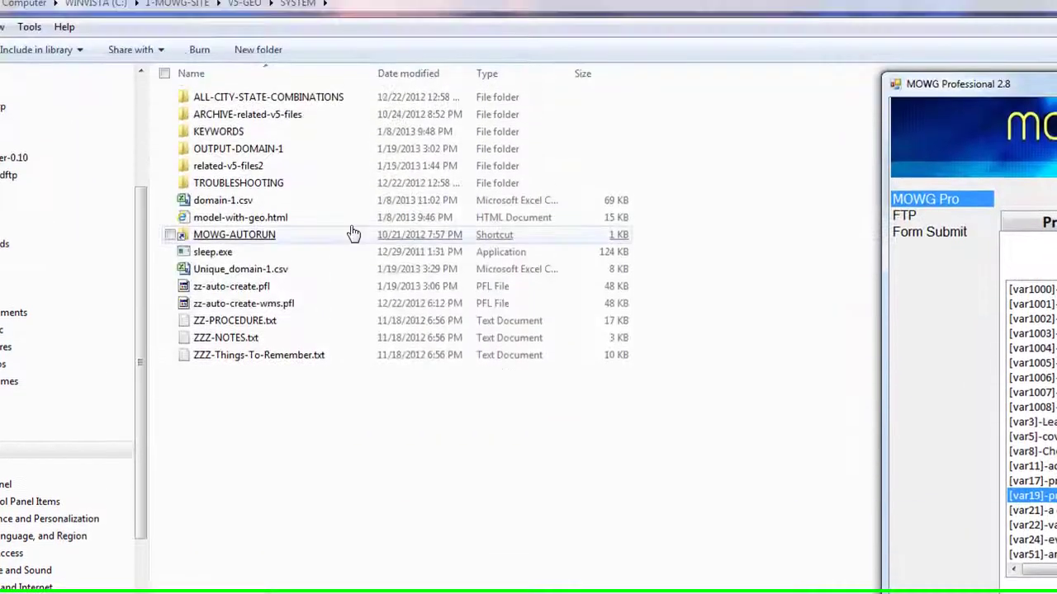
- Open the TROUBLESHOOTING folder and view the V5-GEO-URL-Breakdown.jpg image
click(224, 194)
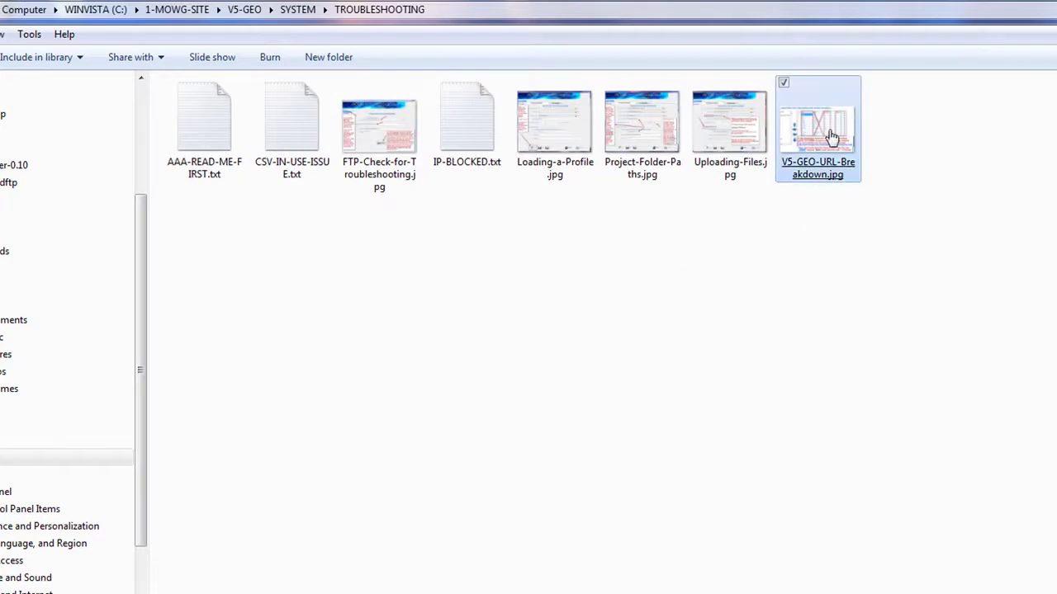
double_click(832, 136)
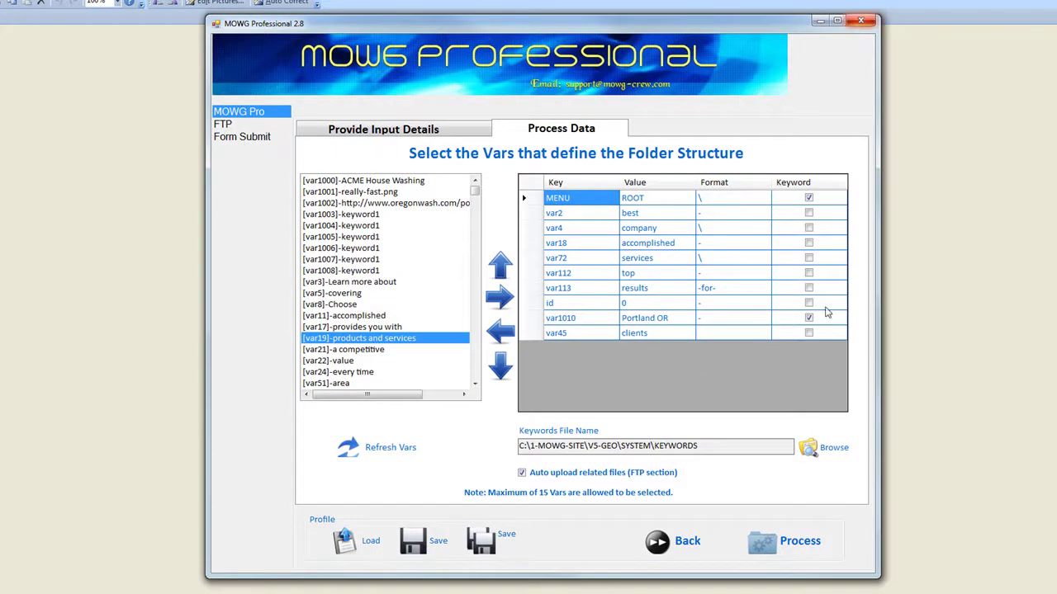
- With domain-1.csv open in Excel, trigger and dismiss MOWG's file-open warning, then close Excel
click(677, 540)
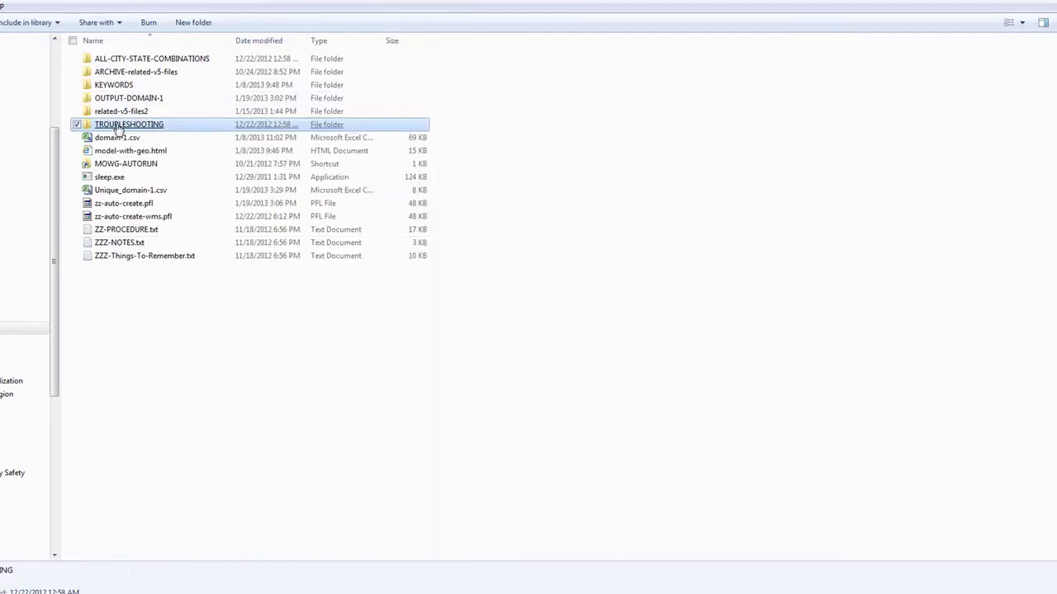
double_click(117, 138)
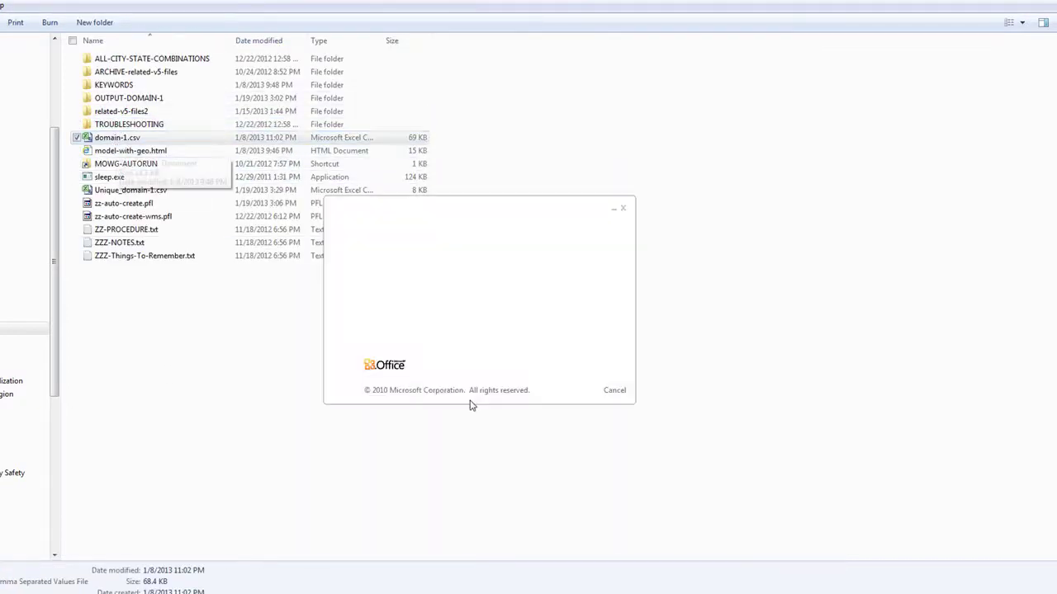
key(alt+Tab)
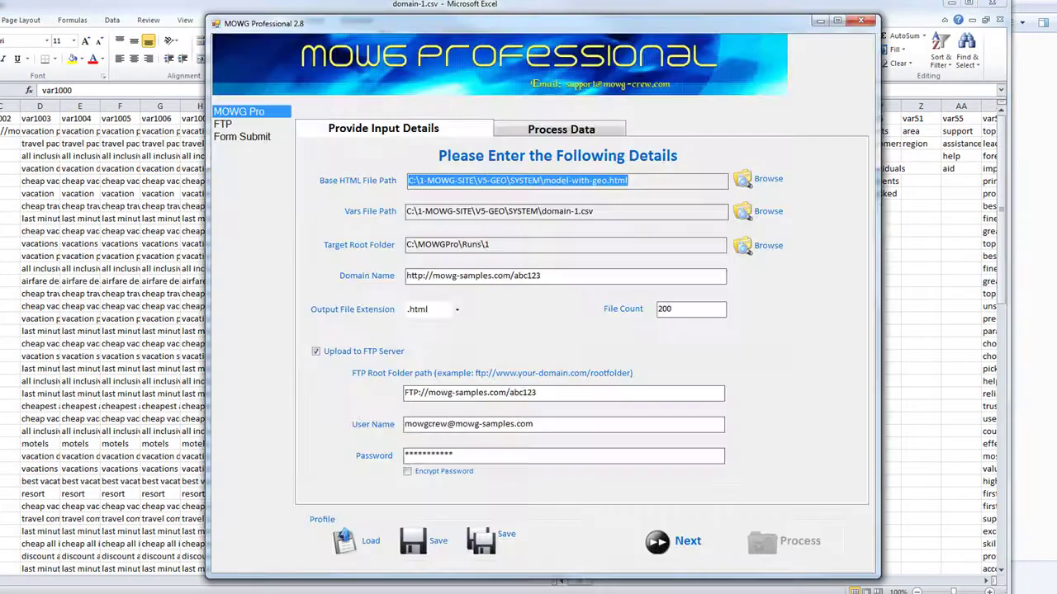
click(682, 538)
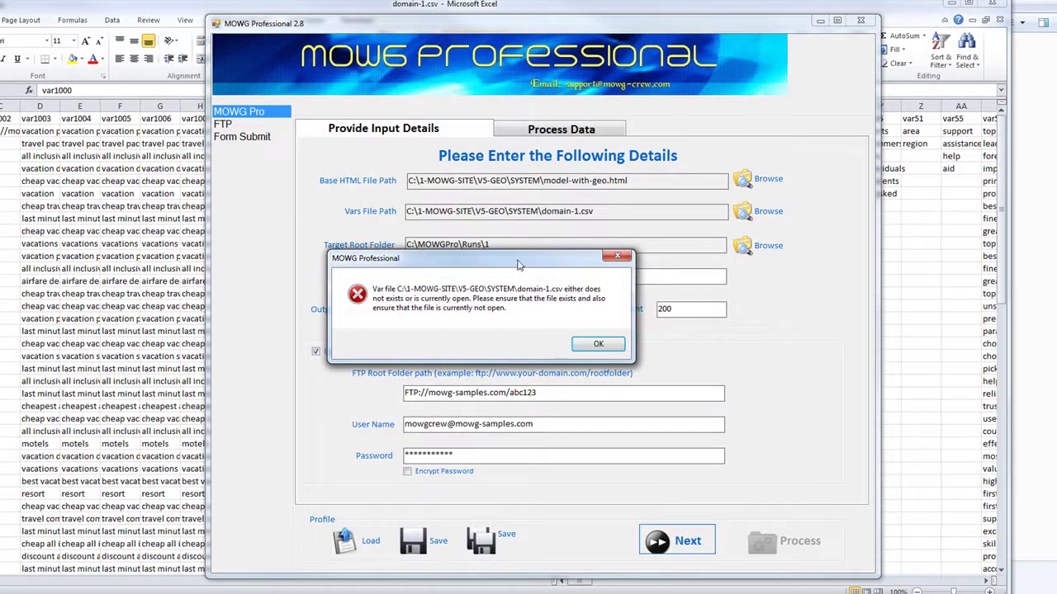
click(592, 350)
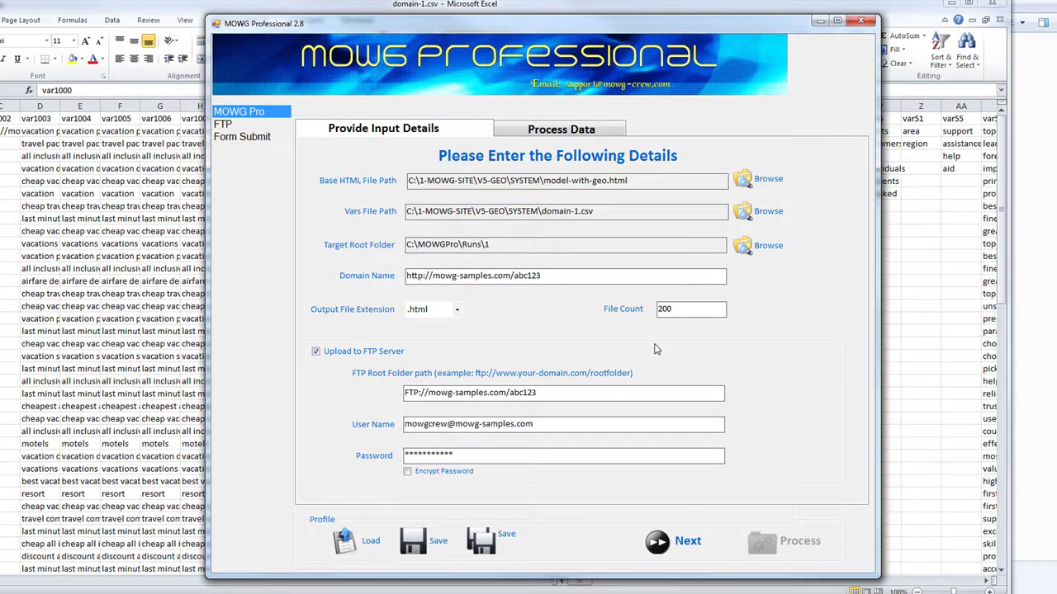
click(990, 7)
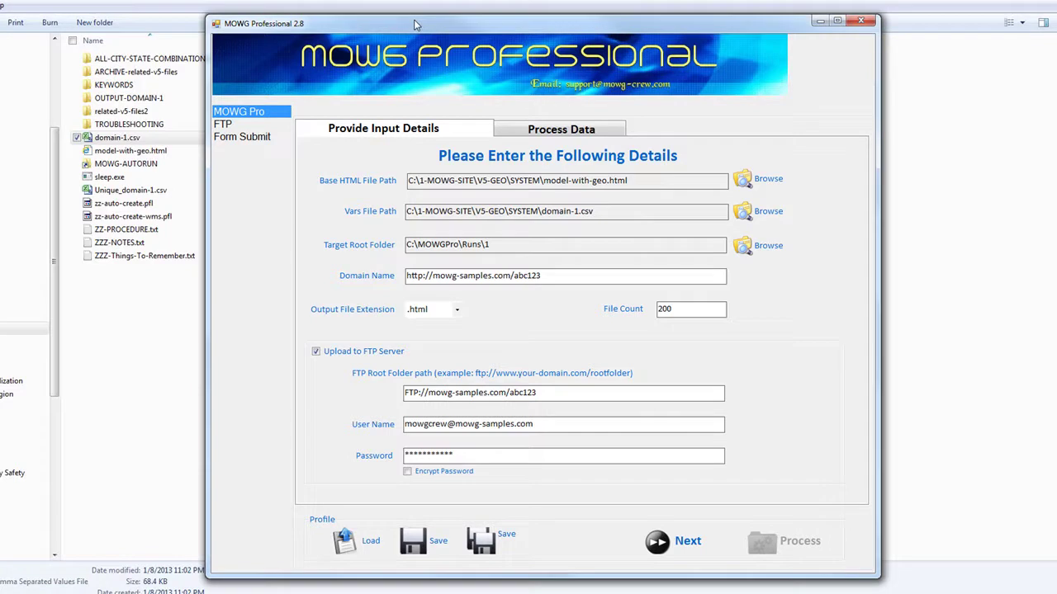
- Move the MOWG window aside and exit it, declining to save the profile
drag(413, 29, 370, 43)
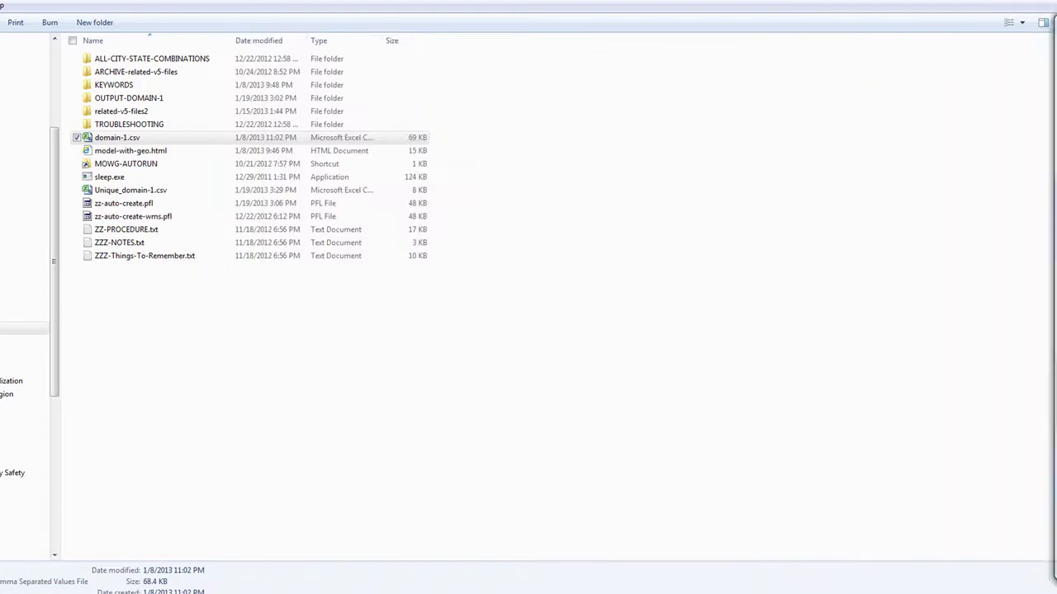
click(818, 34)
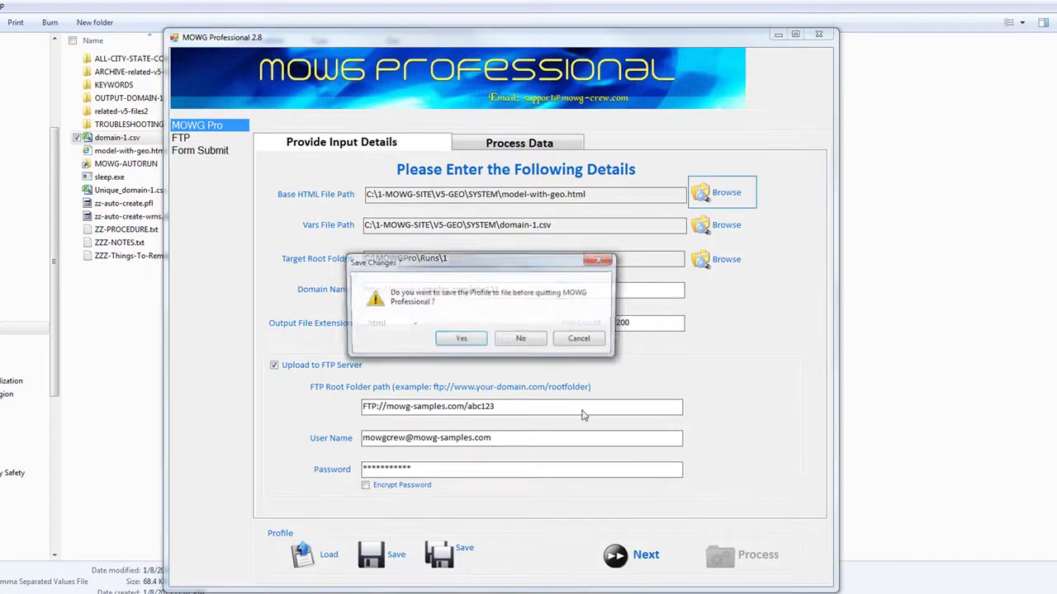
click(505, 342)
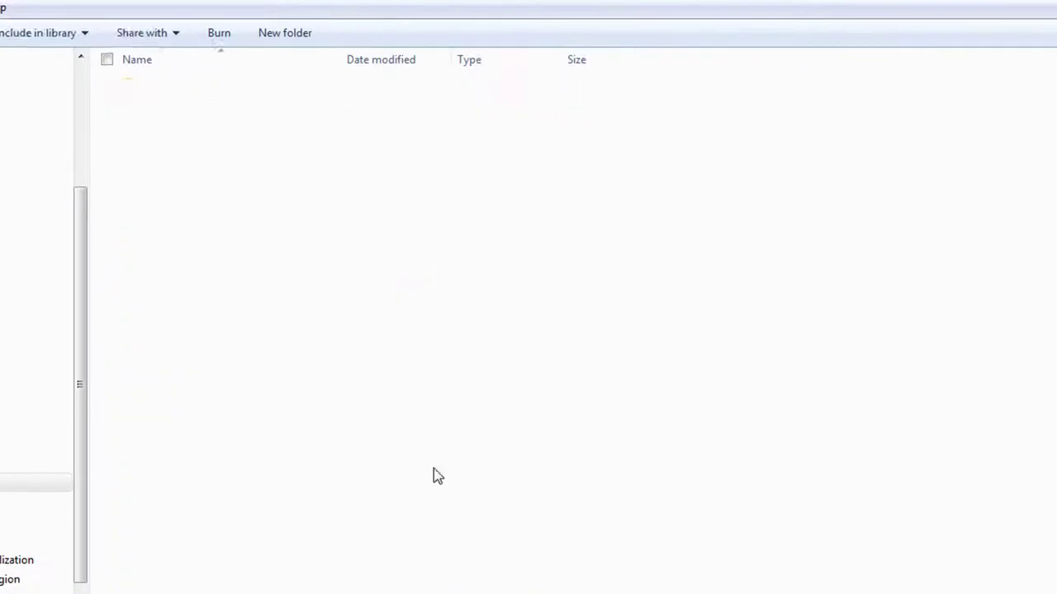
- Browse HB > HB-GEO > SYSTEM, return to HB-GEO, then open the MOWG auto-create profiles folder
double_click(150, 125)
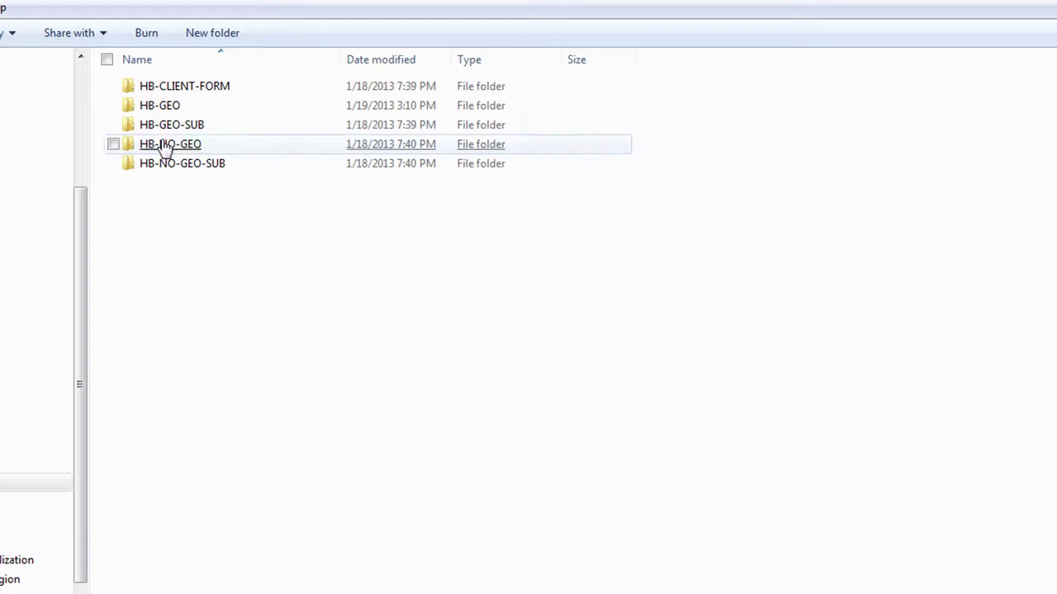
double_click(163, 112)
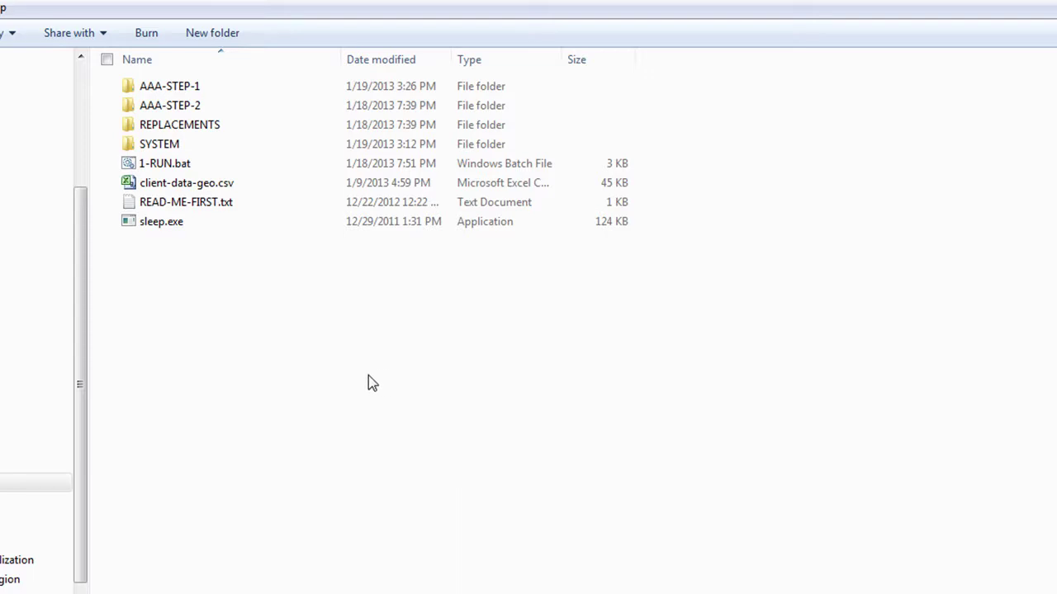
double_click(156, 169)
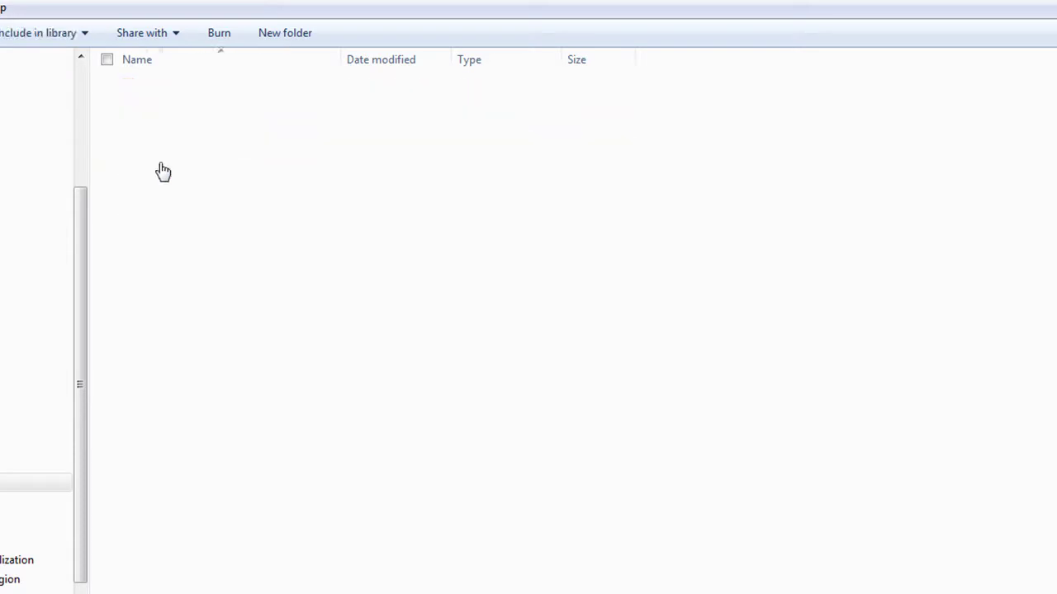
scroll(371, 330, down, 2)
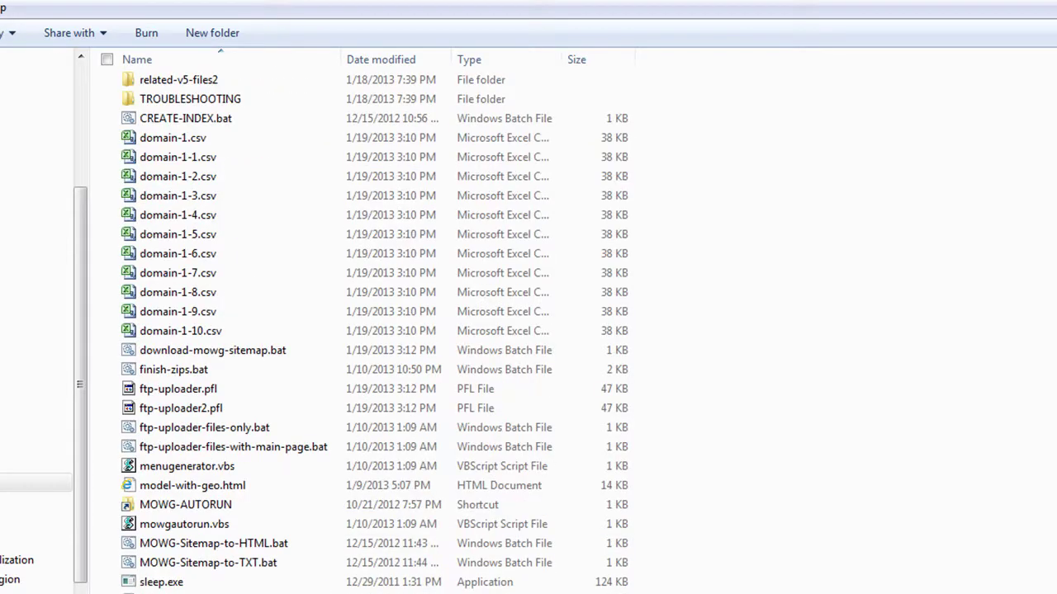
scroll(807, 512, up, 3)
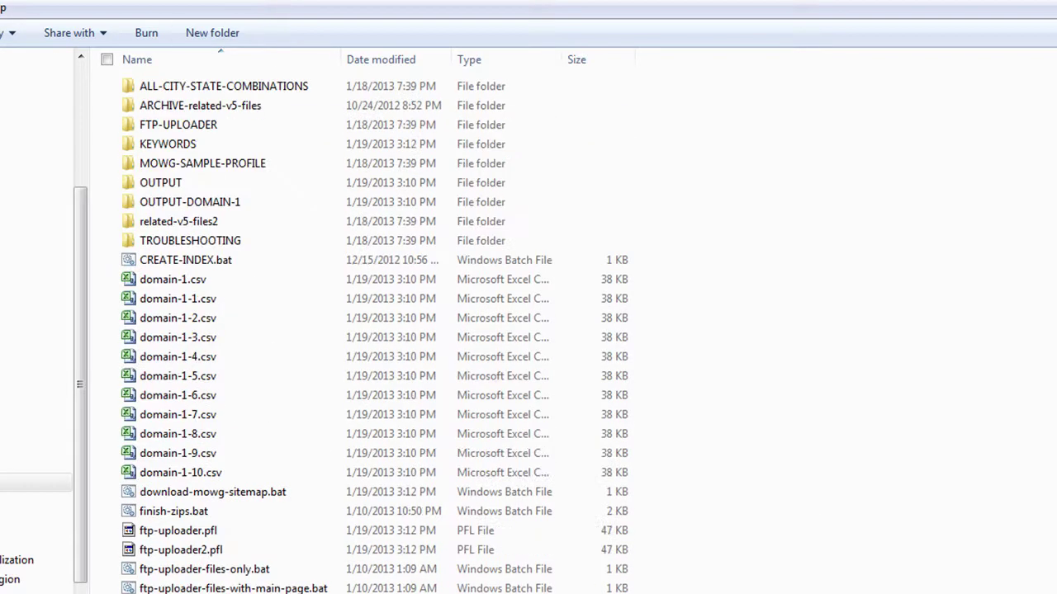
key(BackSpace)
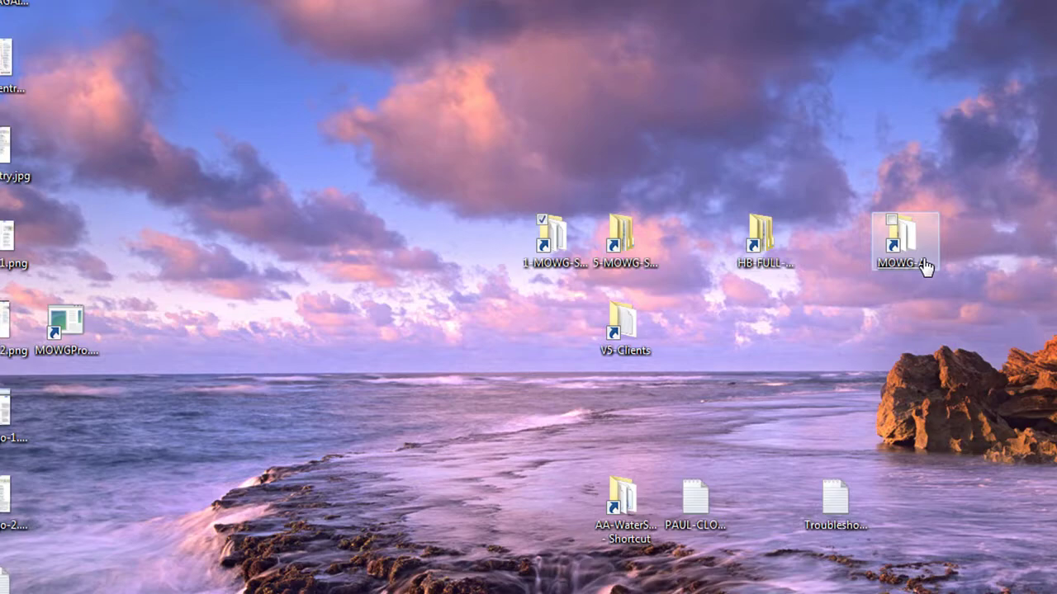
double_click(907, 247)
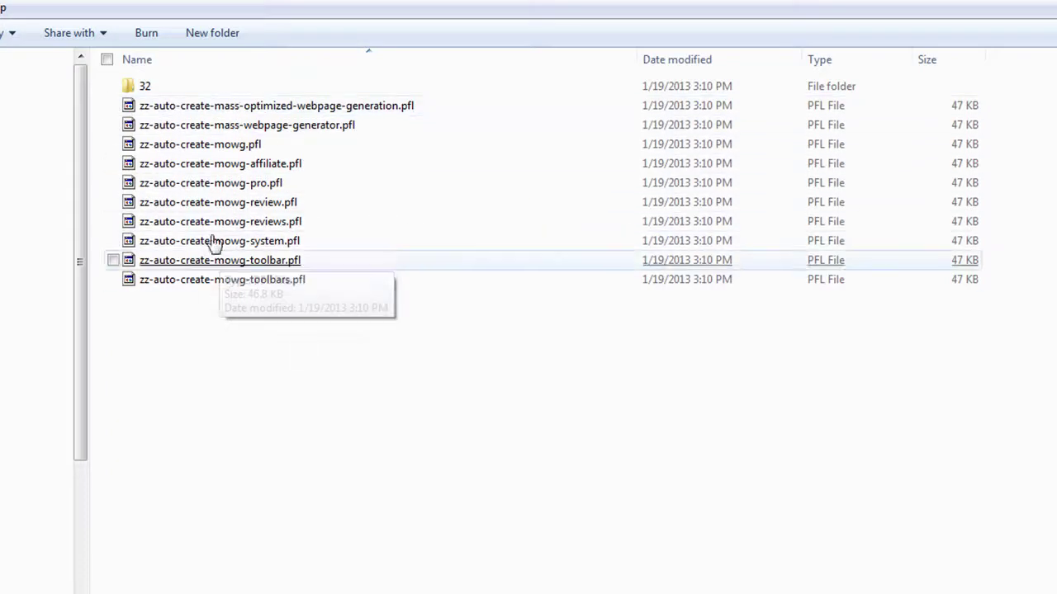
- Launch MOWG Professional from zz-auto-create-mowg-pro.pfl and choose to load a saved profile
click(188, 186)
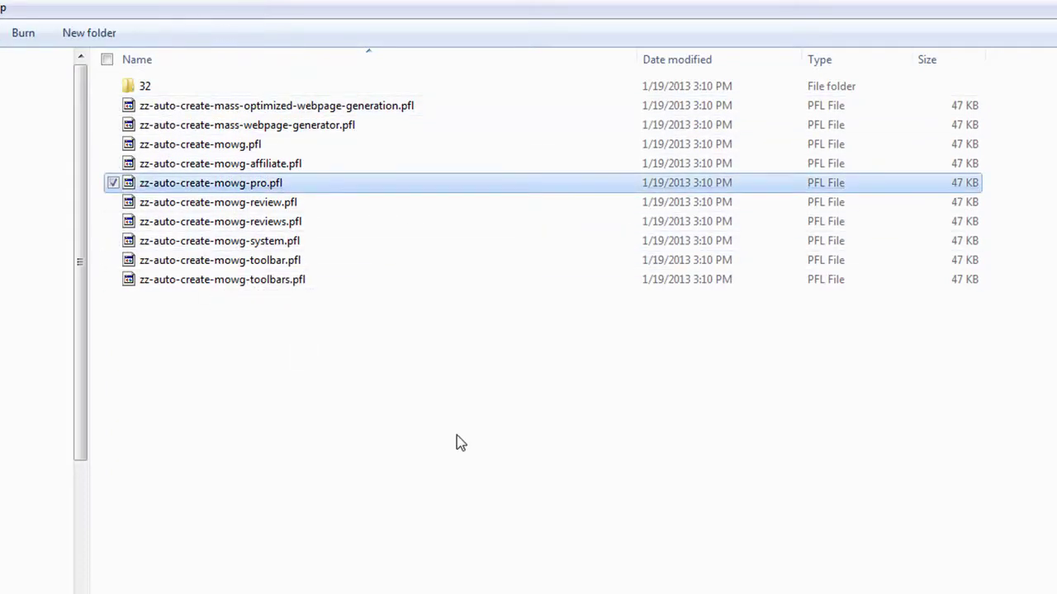
key(Return)
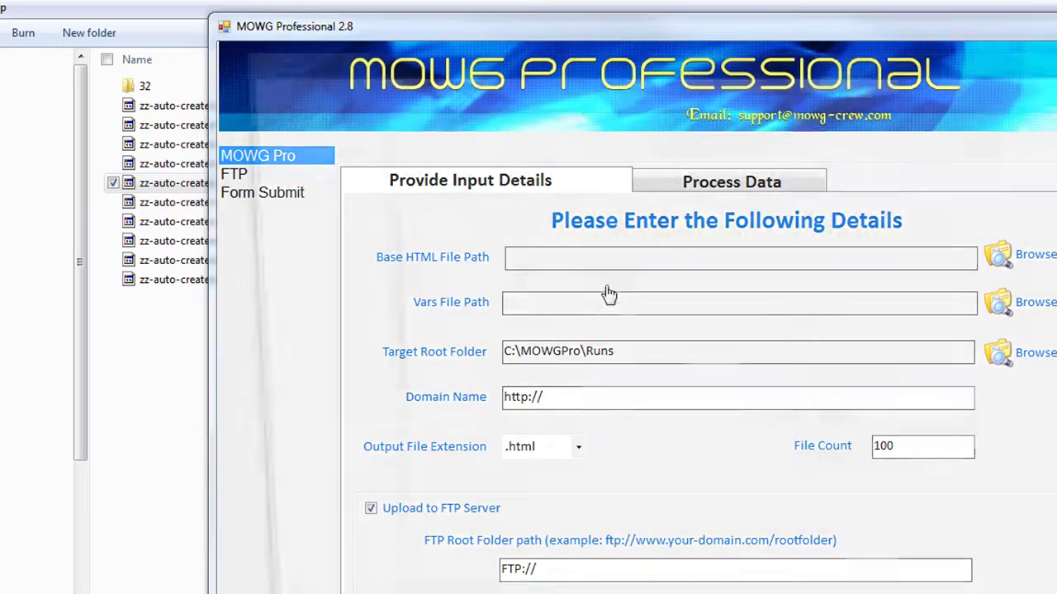
click(608, 299)
- Load the mowg-reviews profile from C:\MOWG-AUTORUN\PROFILES, show its vars, then quit with Alt+F4
click(429, 83)
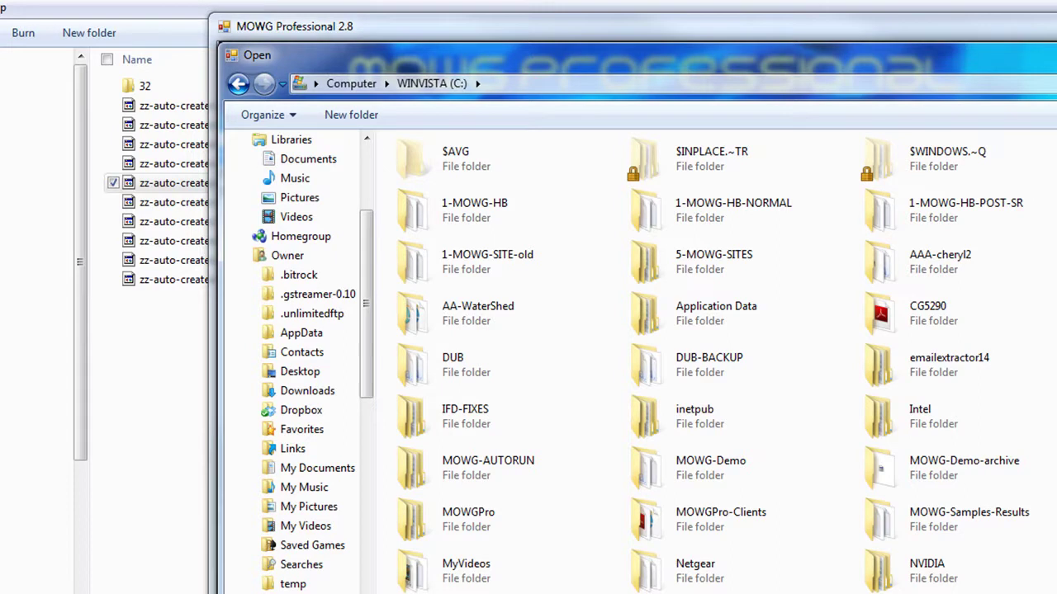
double_click(490, 469)
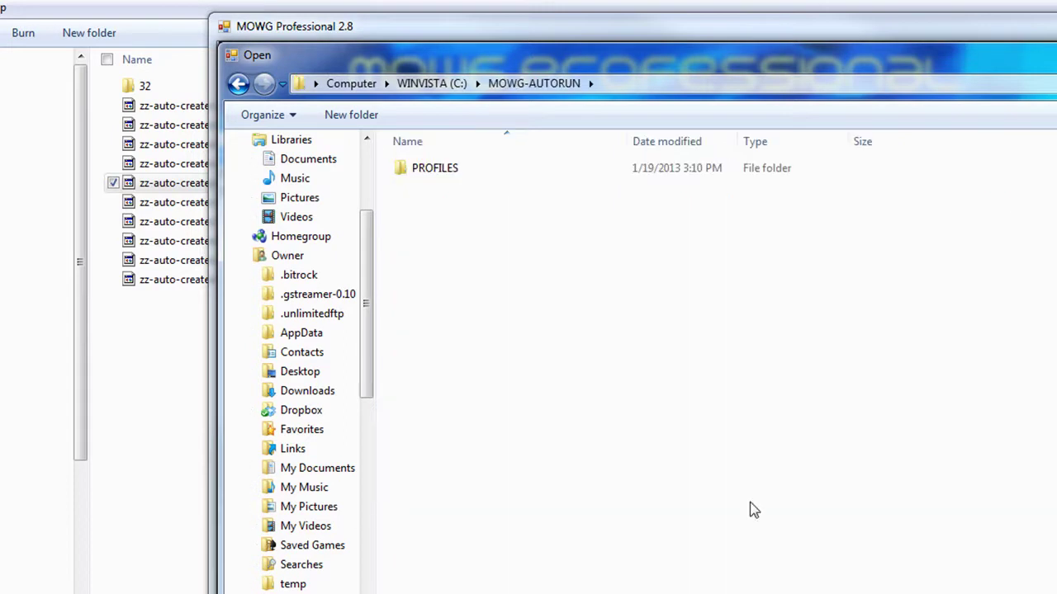
double_click(438, 170)
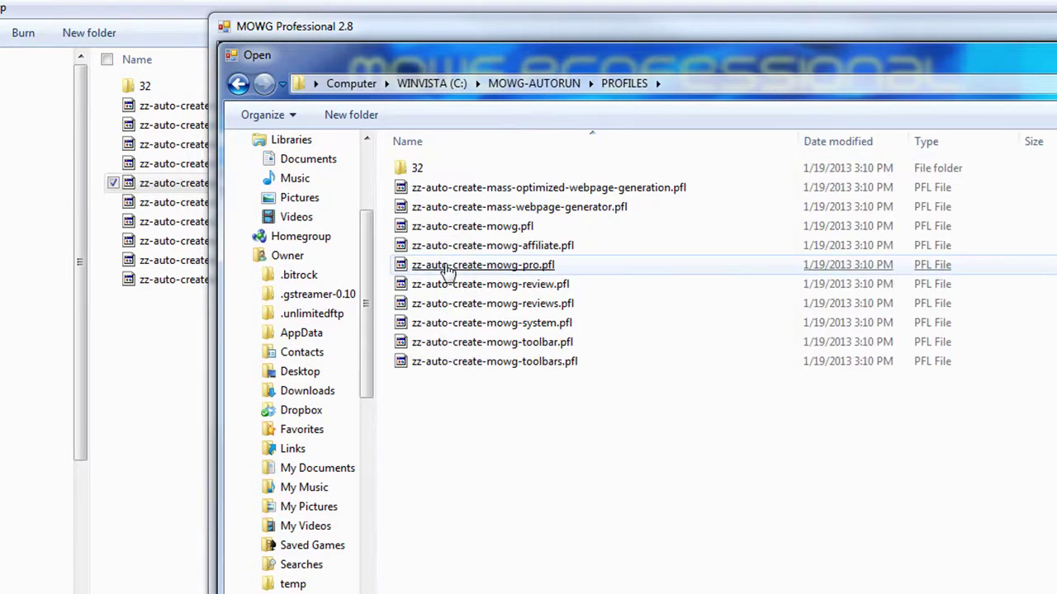
double_click(415, 169)
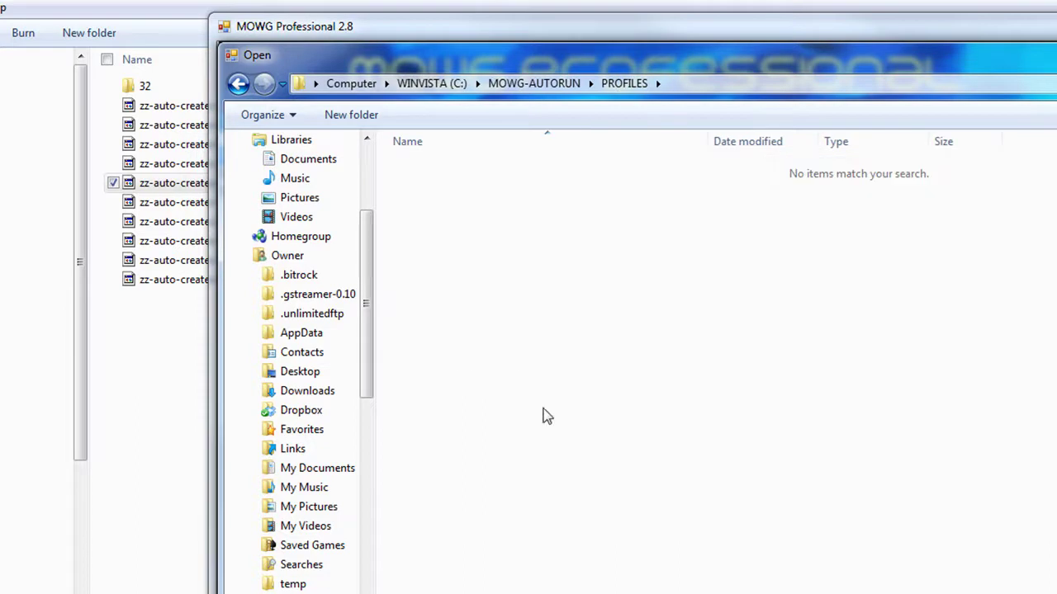
click(624, 84)
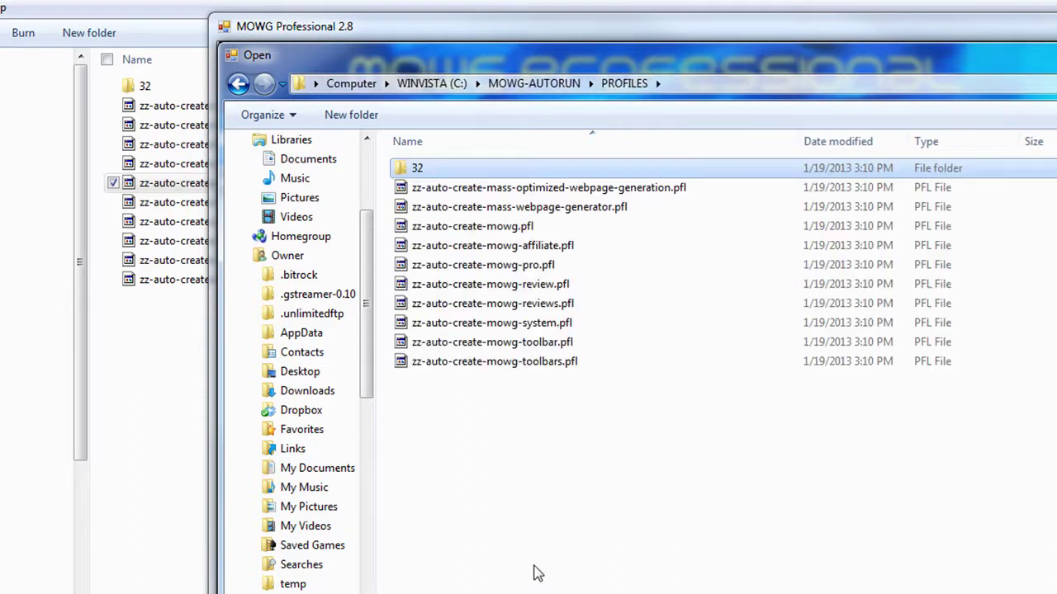
double_click(495, 304)
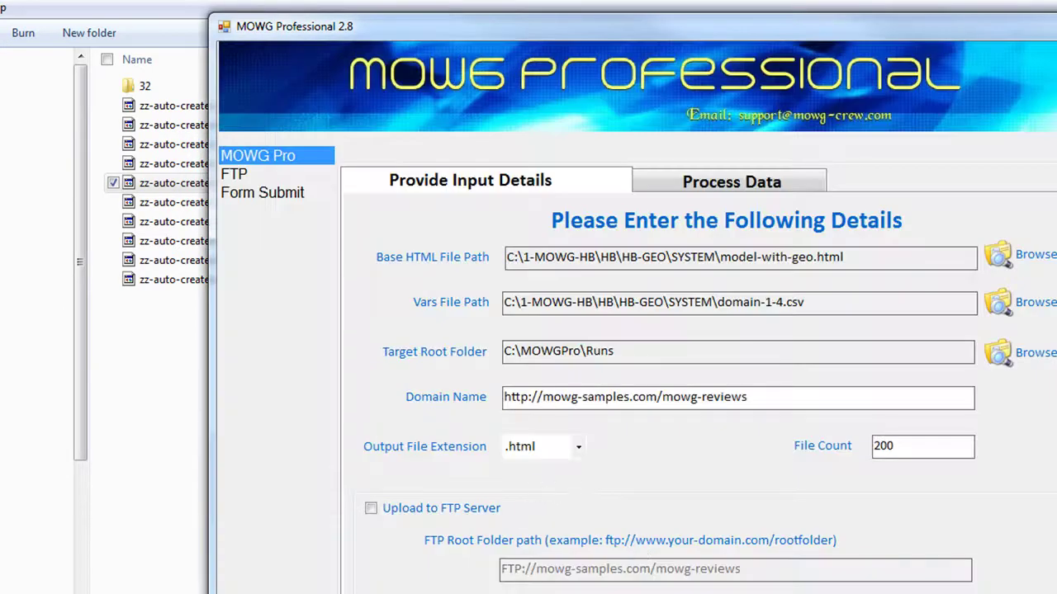
click(731, 181)
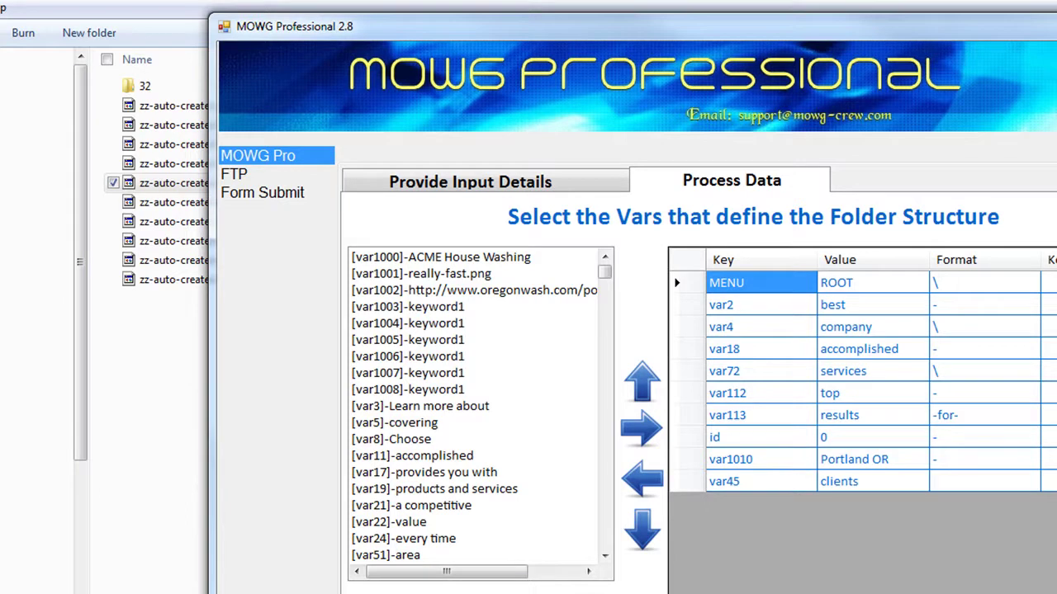
key(alt+F4)
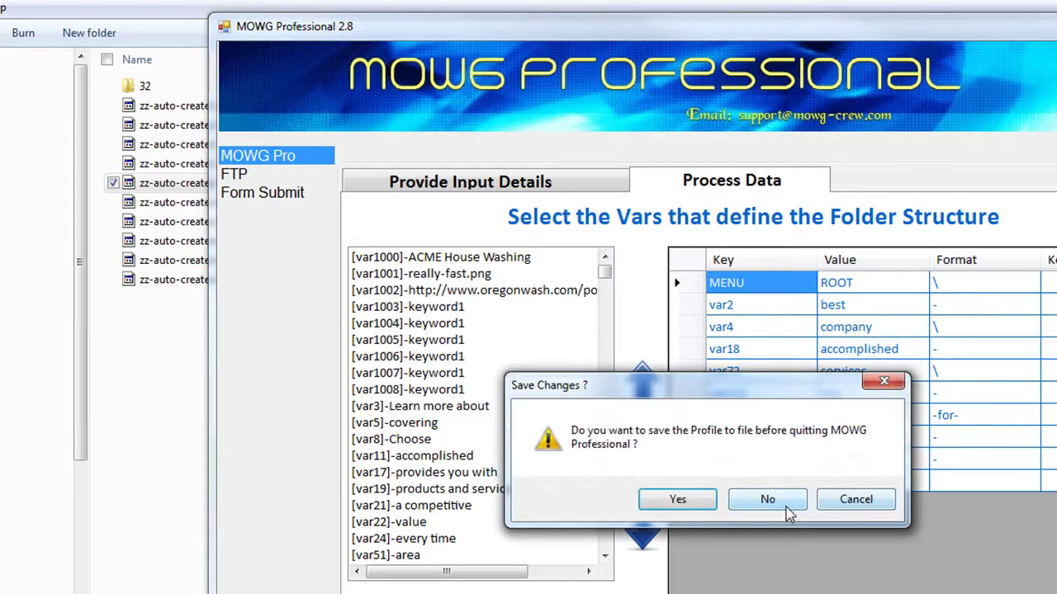
- Close MOWG without saving the profile and open the Documents library
click(782, 509)
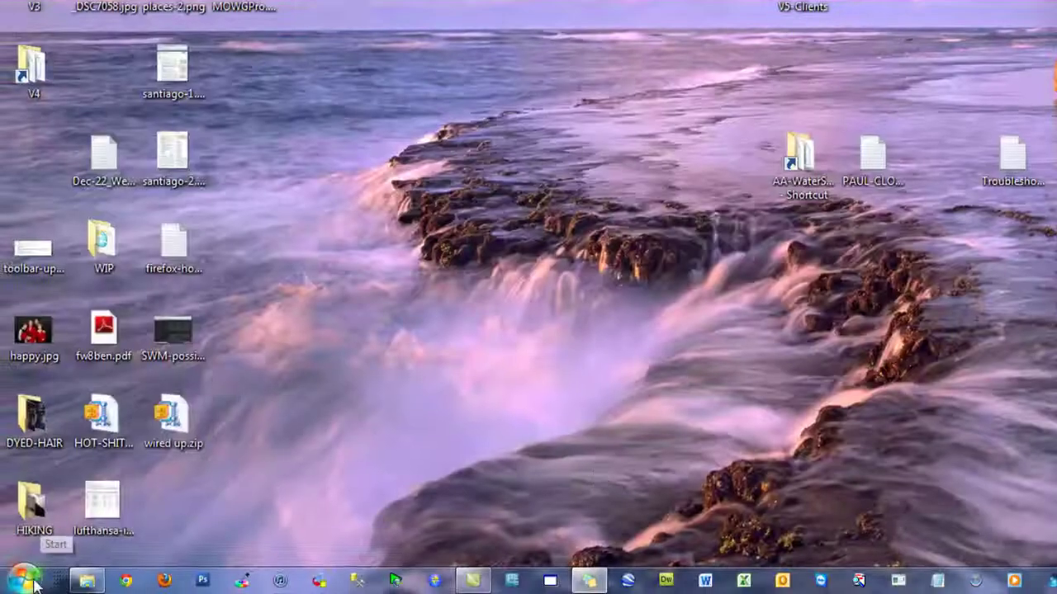
click(25, 582)
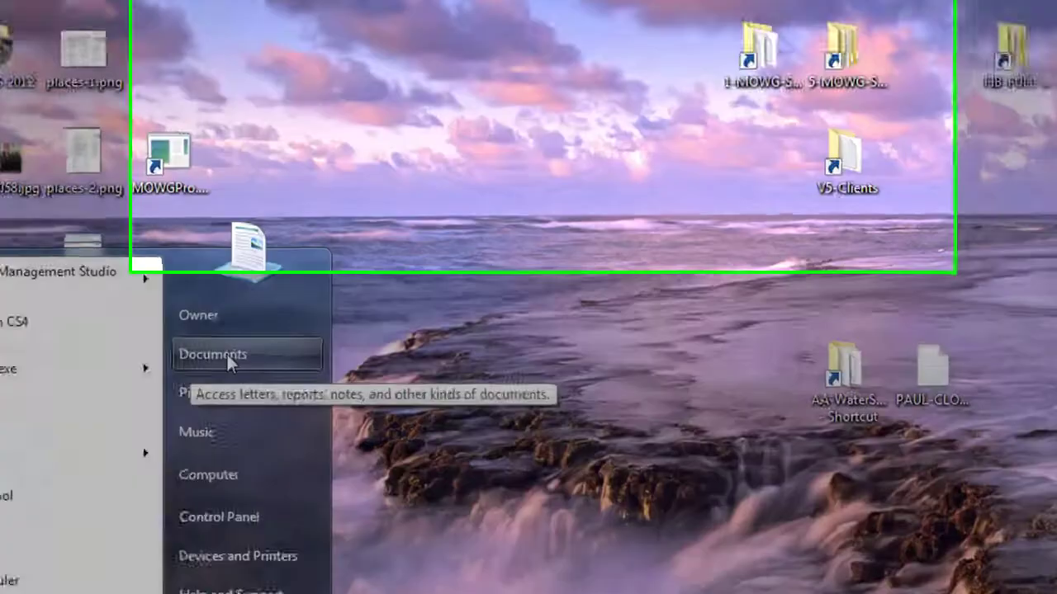
click(226, 352)
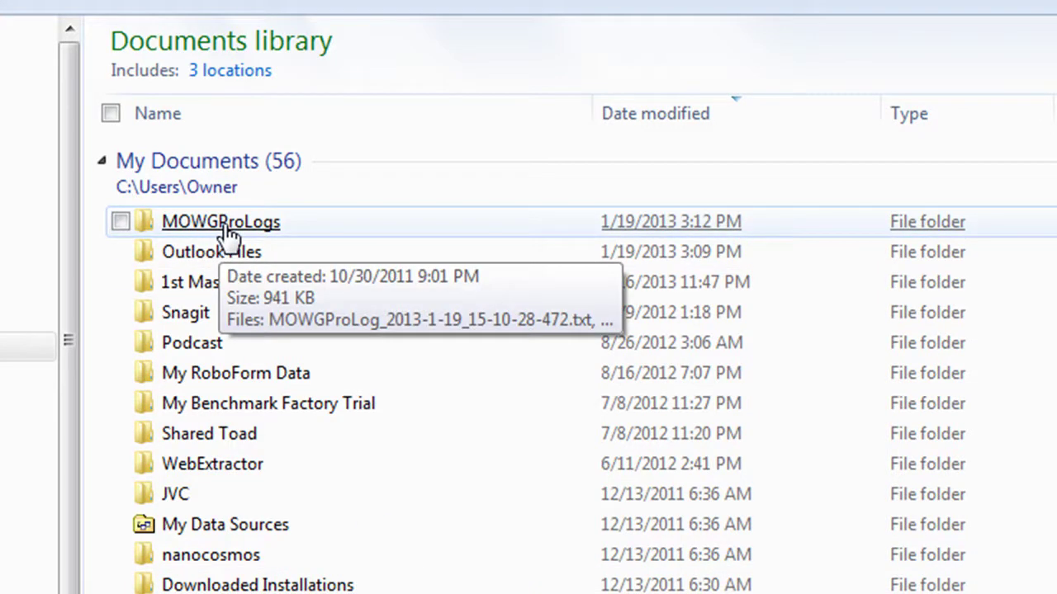
- Open MOWGProLogs and select, then deselect, the eight 3:10 PM log files
double_click(229, 237)
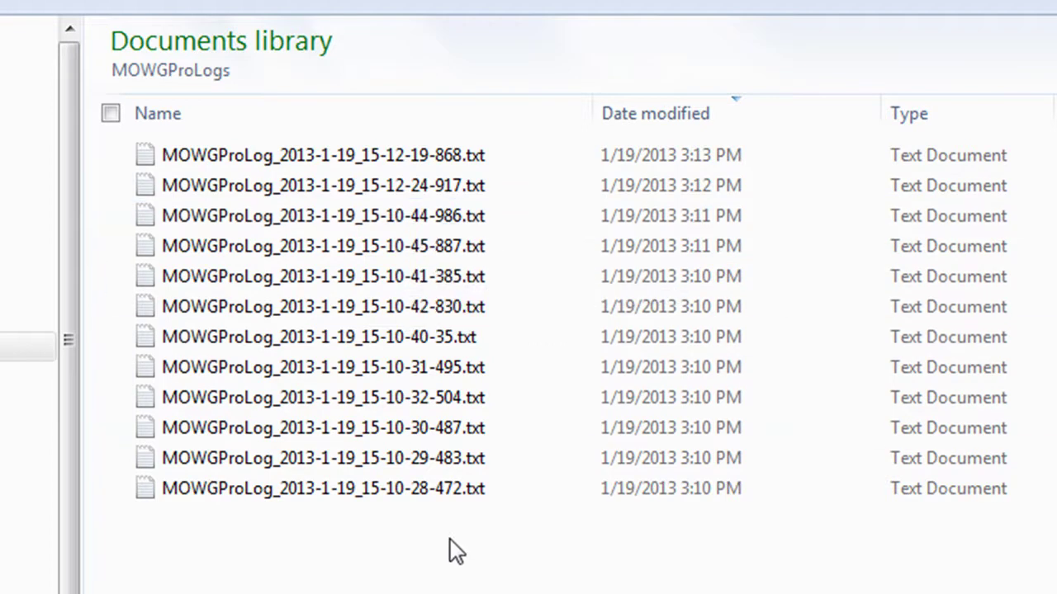
drag(440, 543, 410, 277)
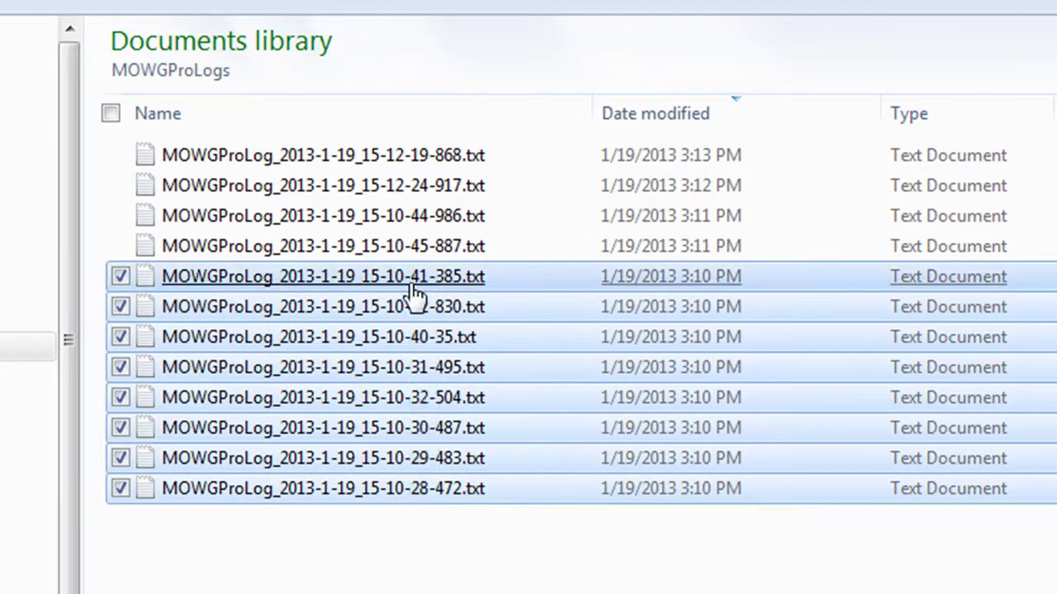
click(415, 293)
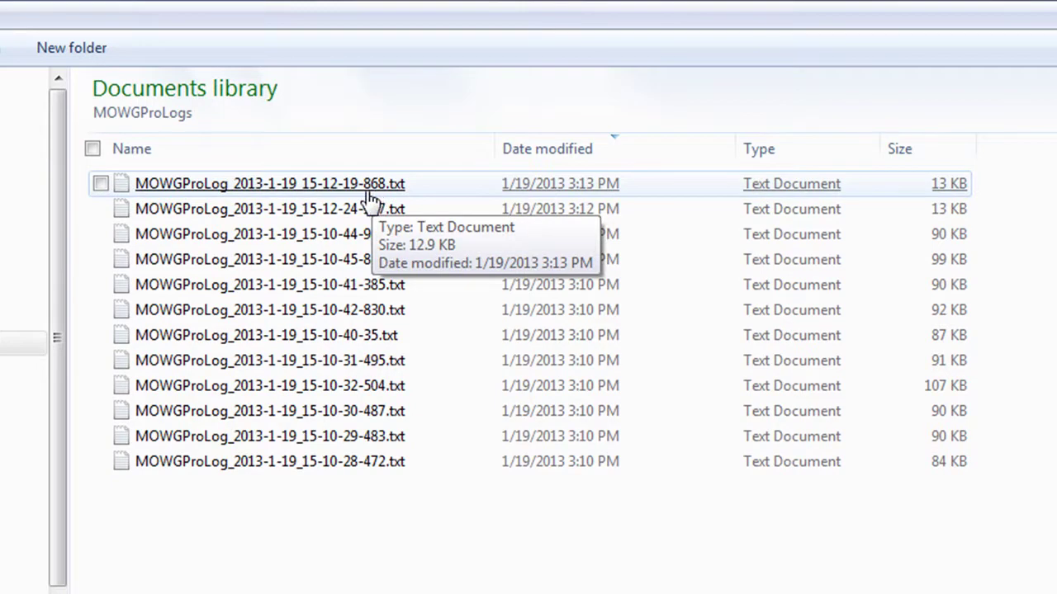
double_click(372, 285)
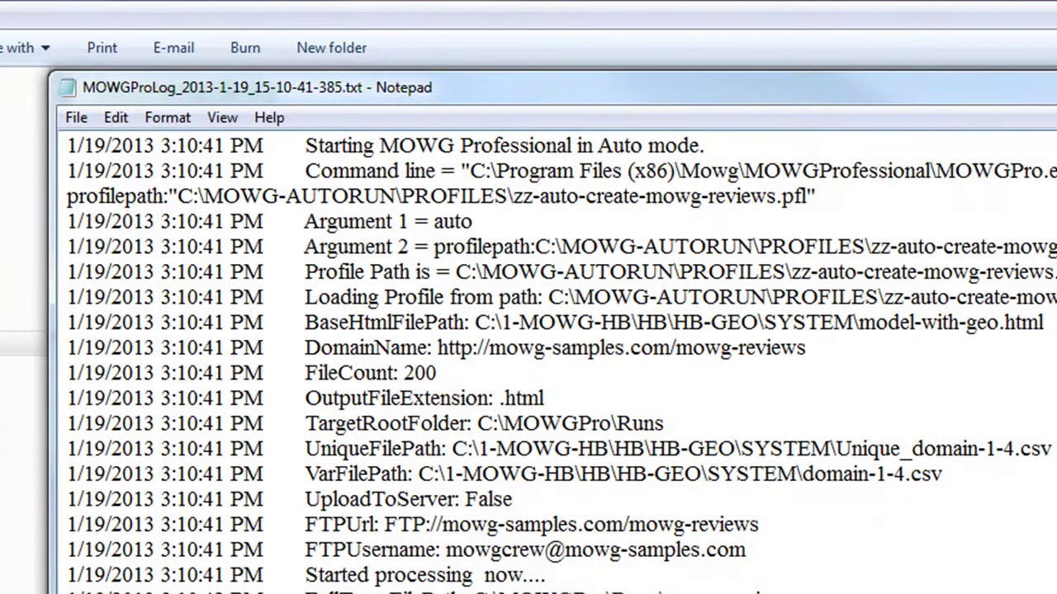
scroll(553, 355, down, 15)
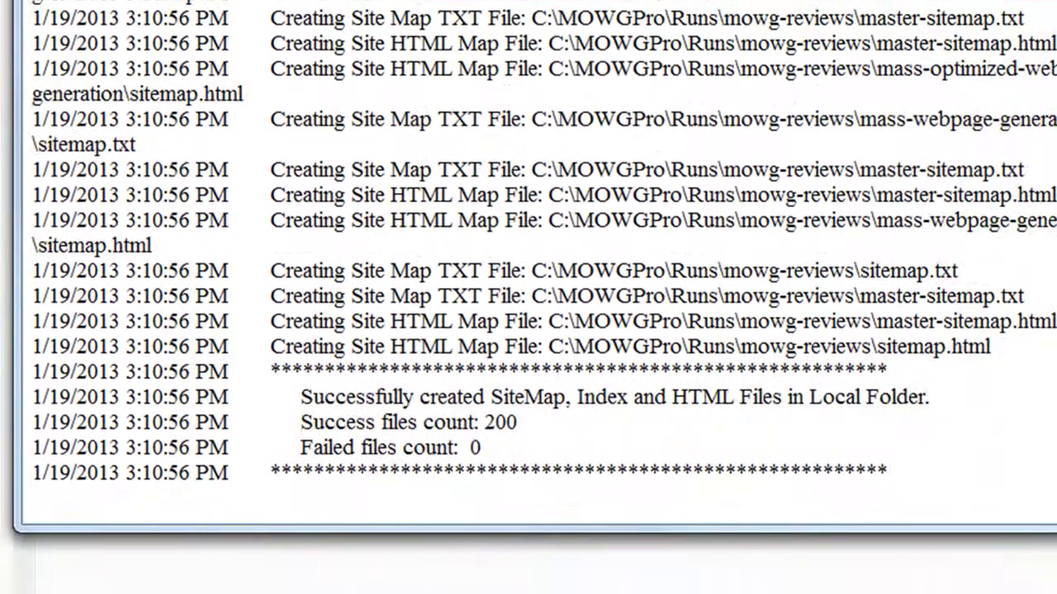
drag(573, 544, 413, 508)
drag(407, 422, 303, 400)
click(674, 483)
key(alt+F4)
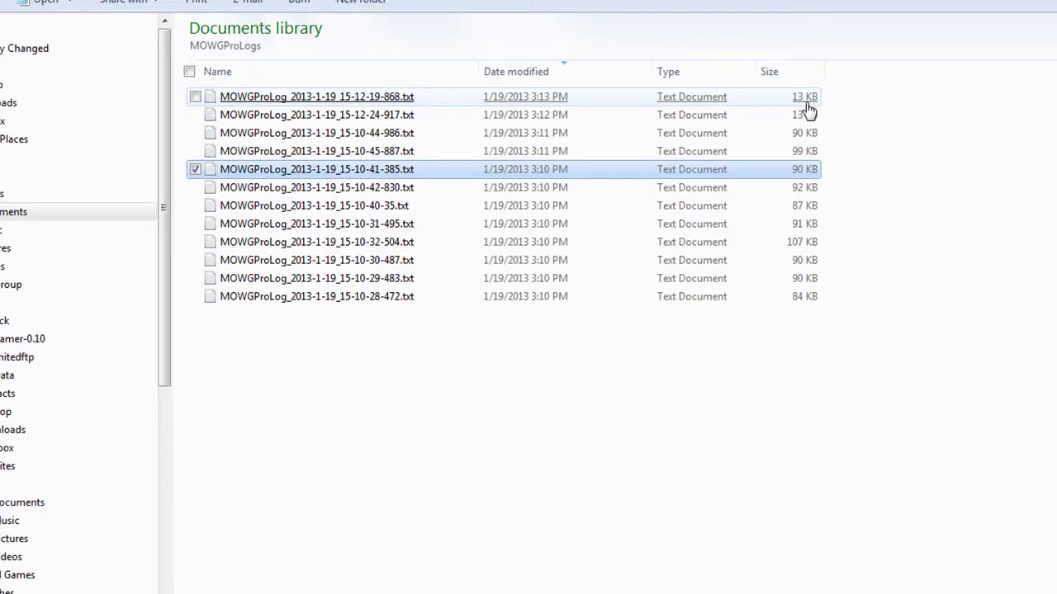
double_click(407, 100)
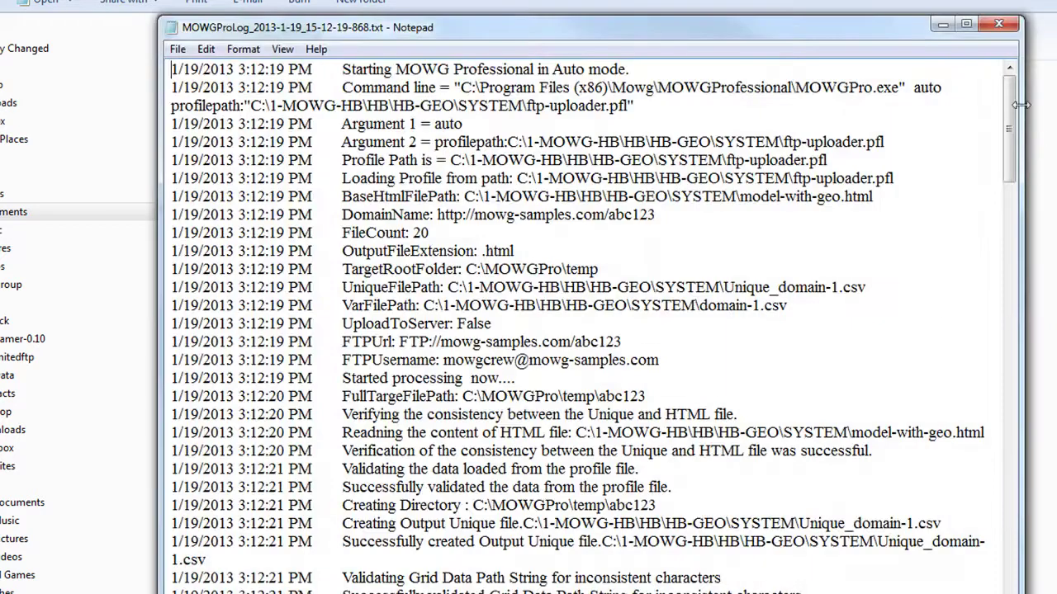
drag(1014, 118, 984, 543)
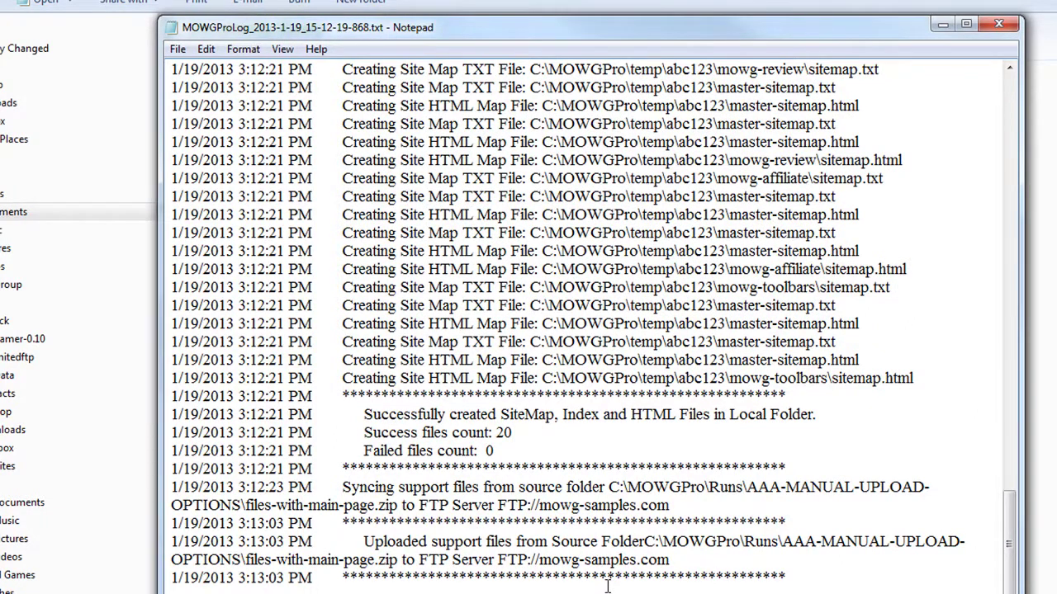
click(999, 28)
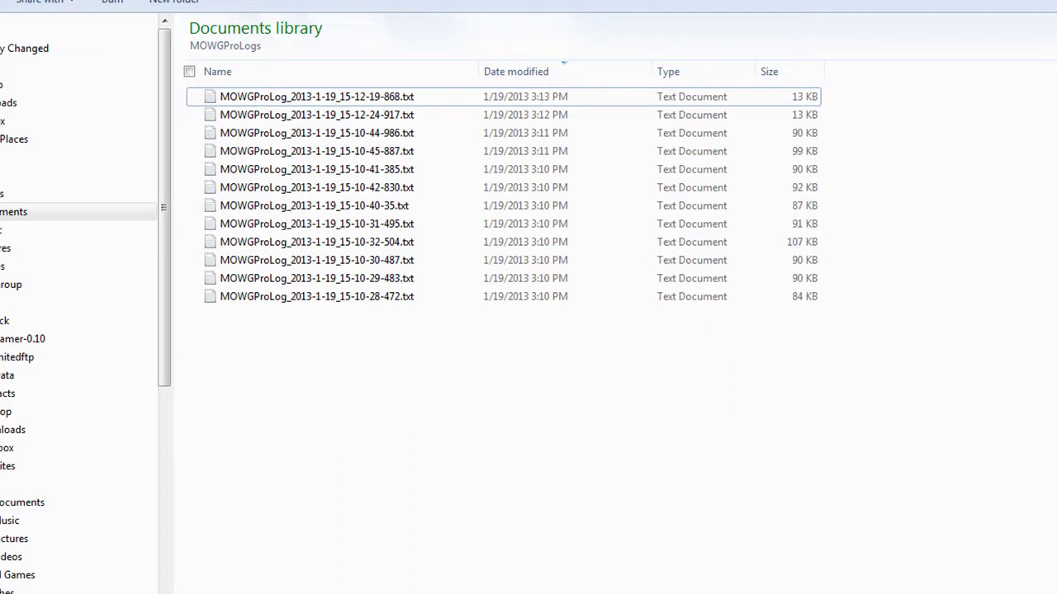
- Select all twelve MOWGProLog files and delete them
click(189, 72)
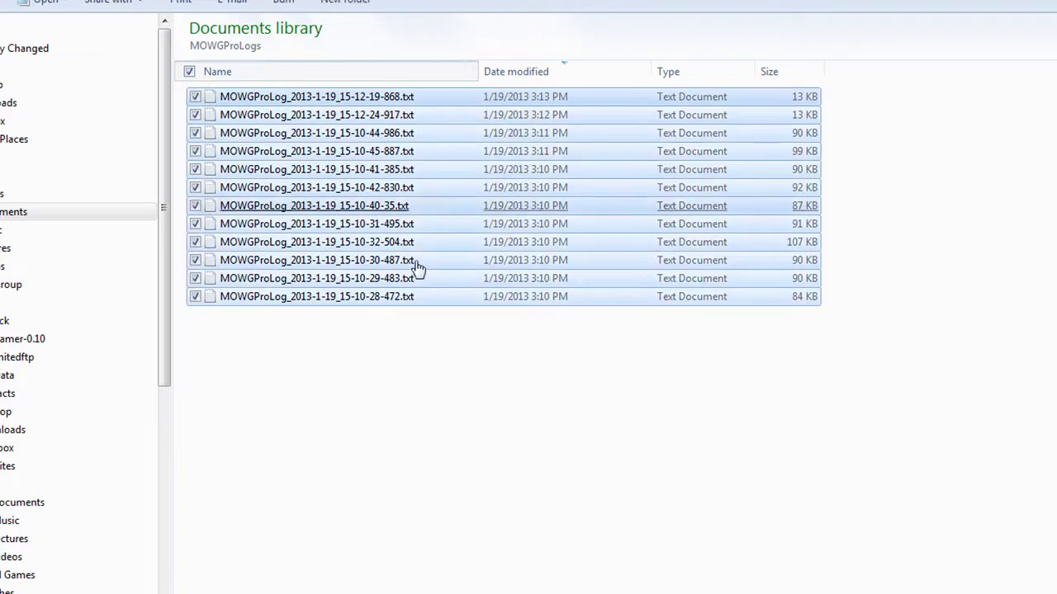
right_click(440, 224)
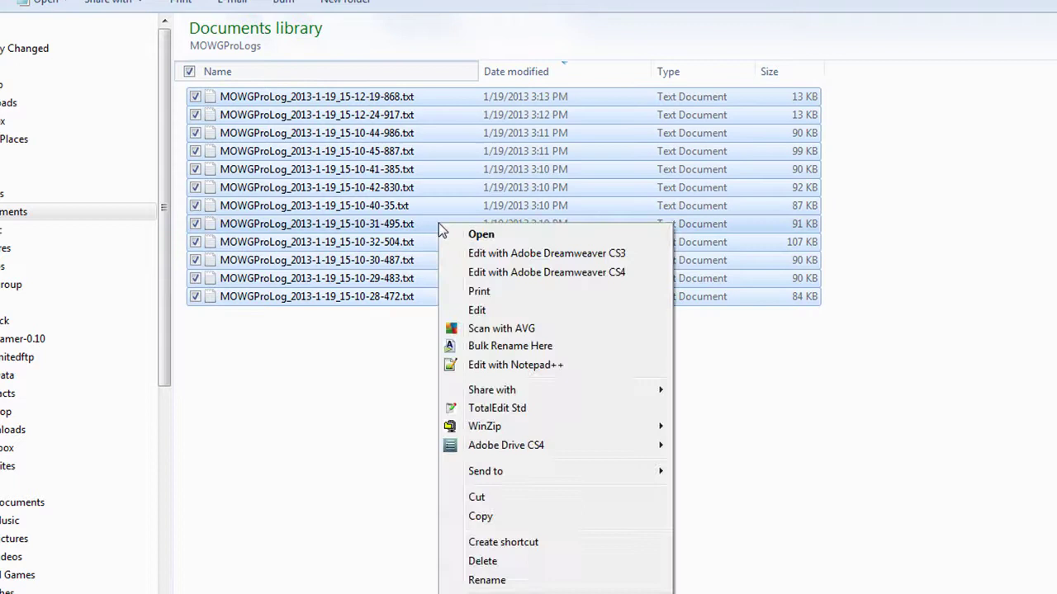
click(493, 561)
click(820, 392)
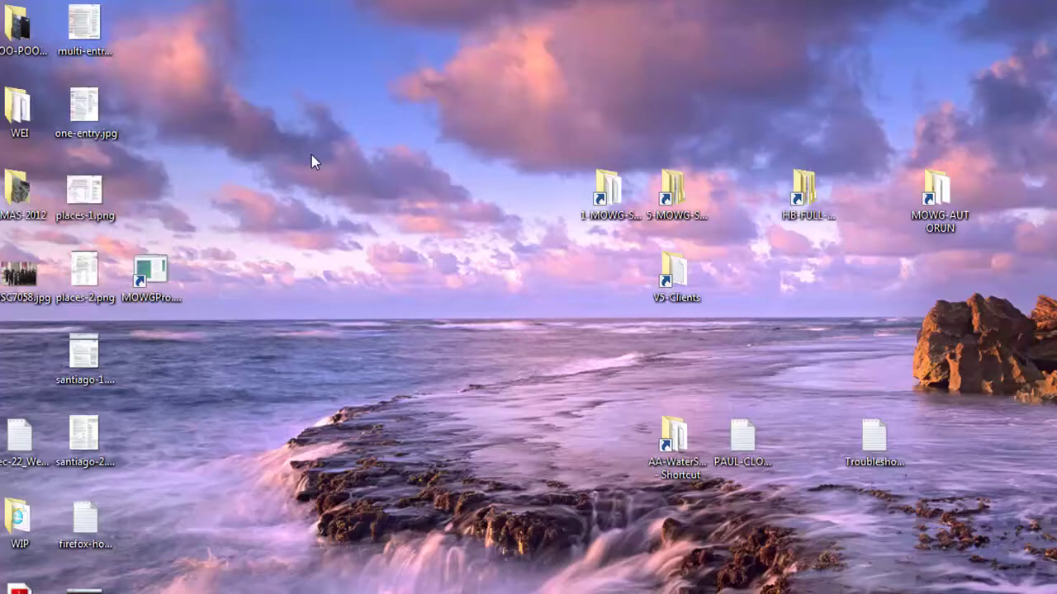
- Delete the chosen desktop items and start MOWG Professional from the MOWGPro.exe shortcut
right_click(1, 1)
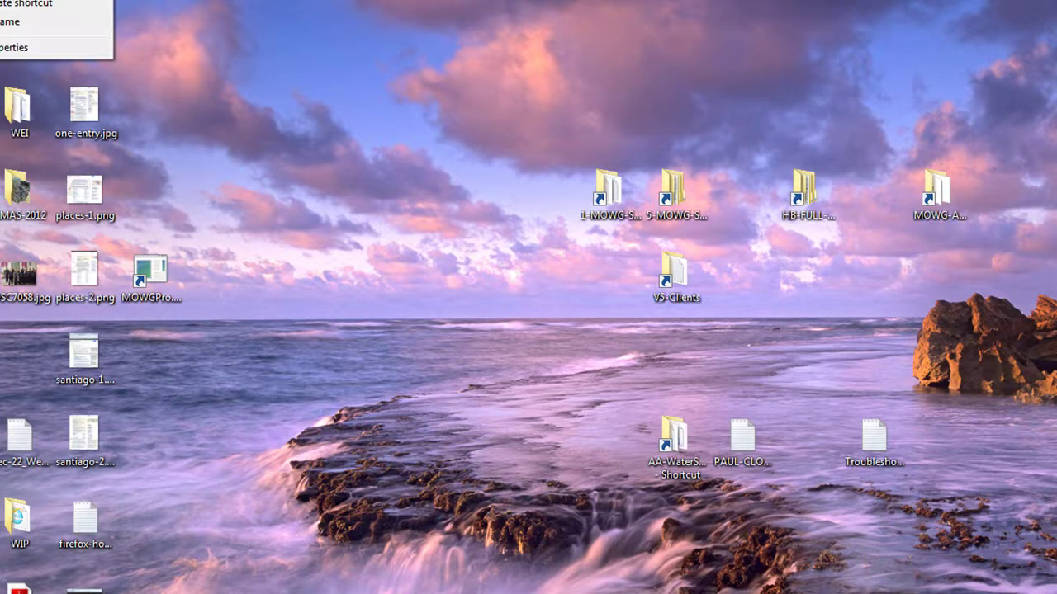
key(Delete)
click(816, 392)
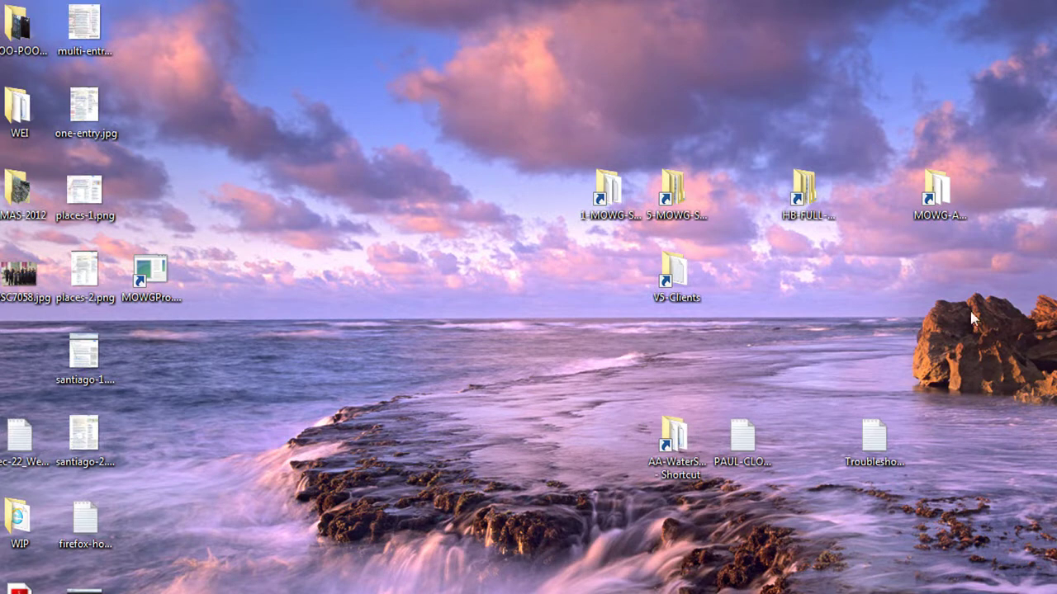
click(171, 275)
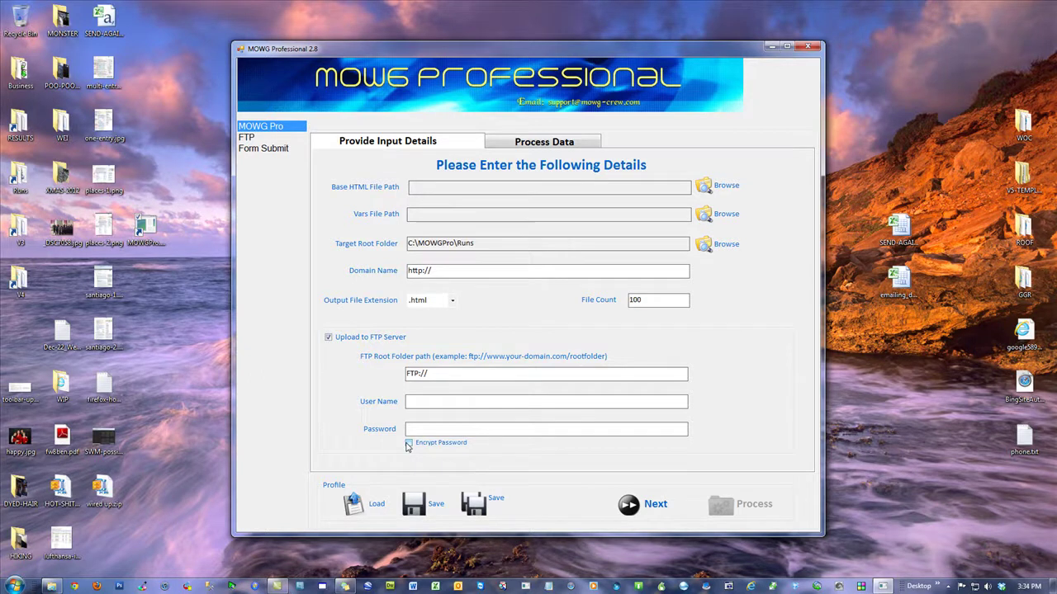
- Close MOWG Professional, then open and close the C:\MOWGPro\Runs folder window
click(808, 47)
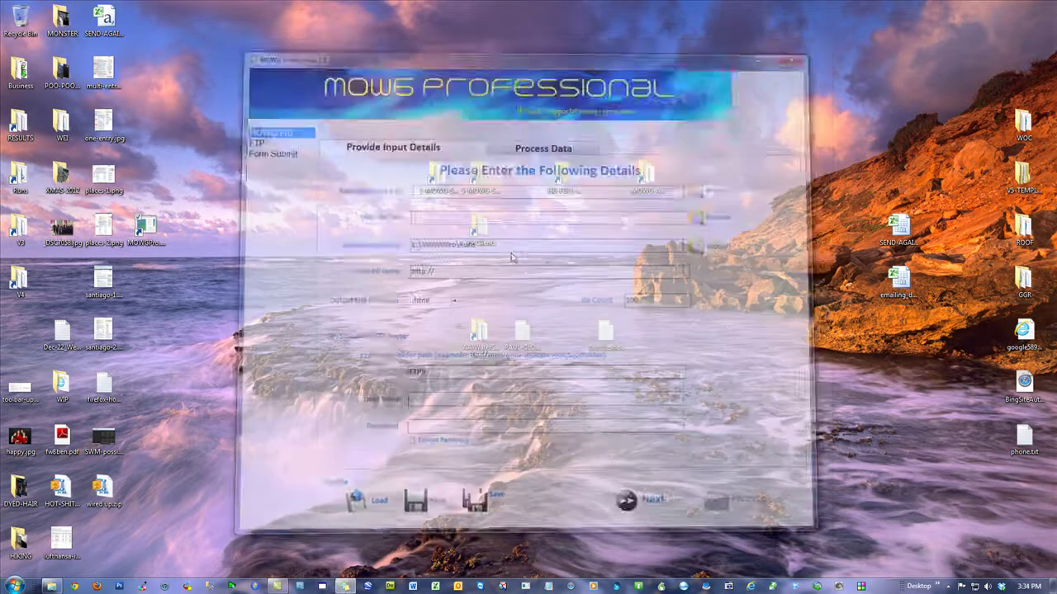
key(Return)
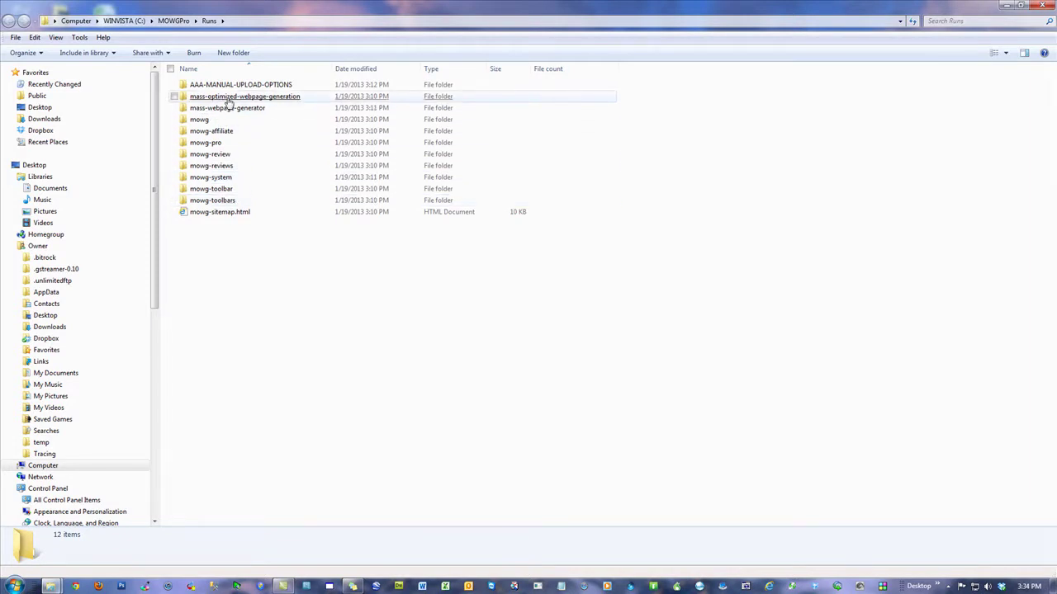
click(1042, 7)
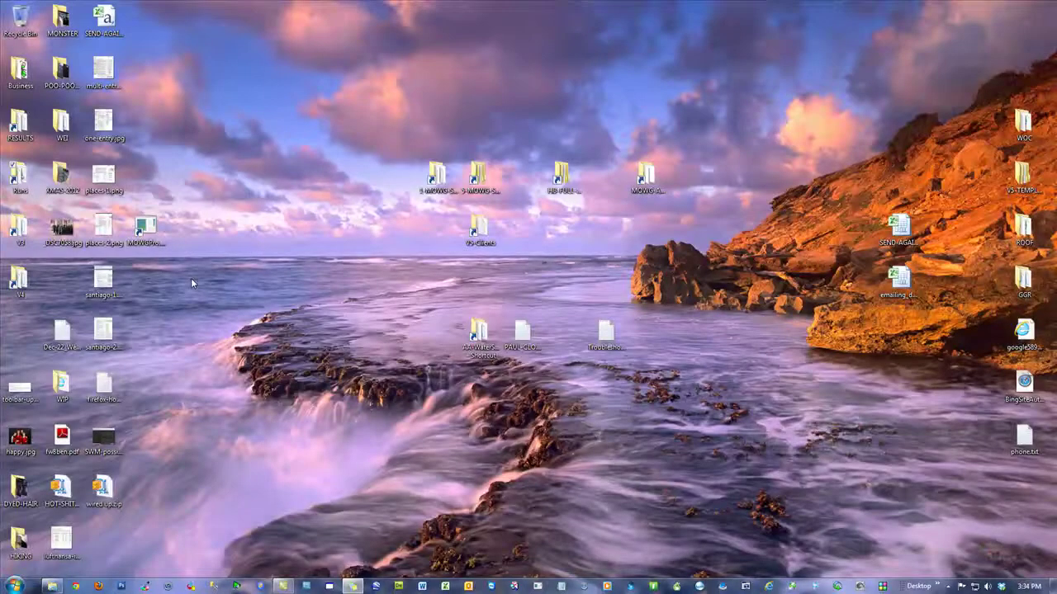